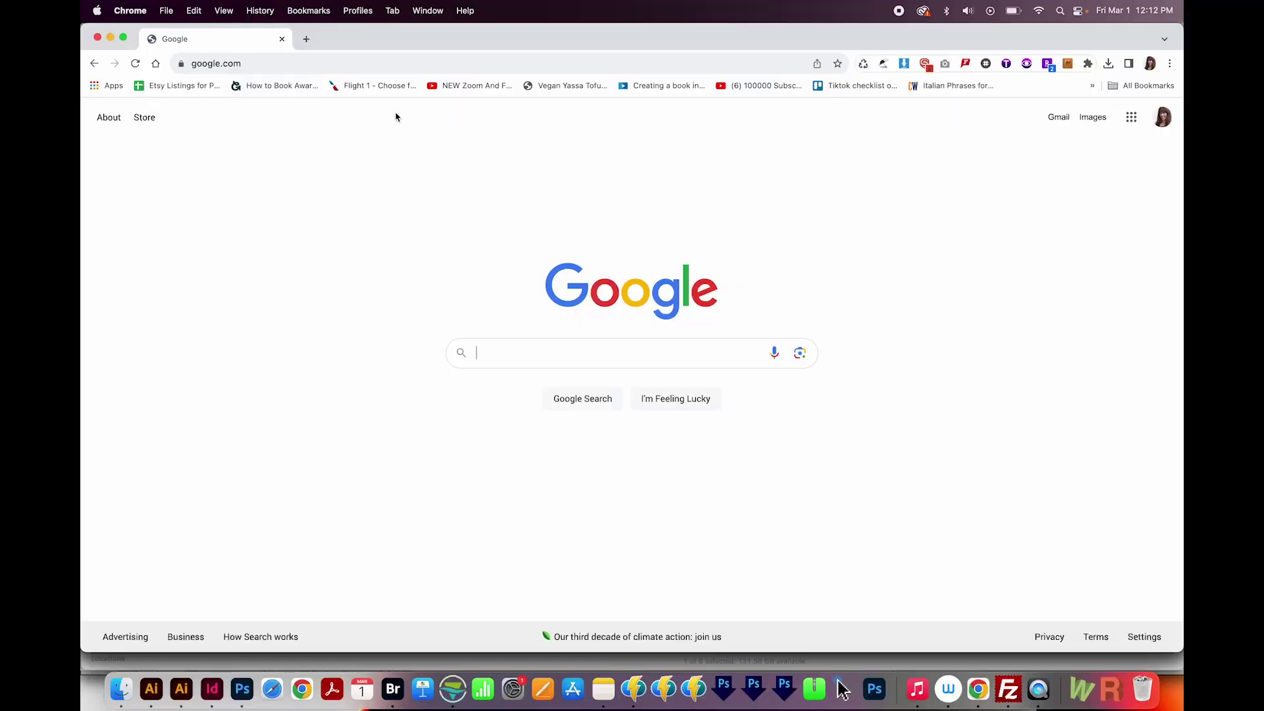
Go to photopea.com and load BlessedAreThoseWhoTeach.png from the computer.
{"action": "left_click", "coordinate": [269, 62]}
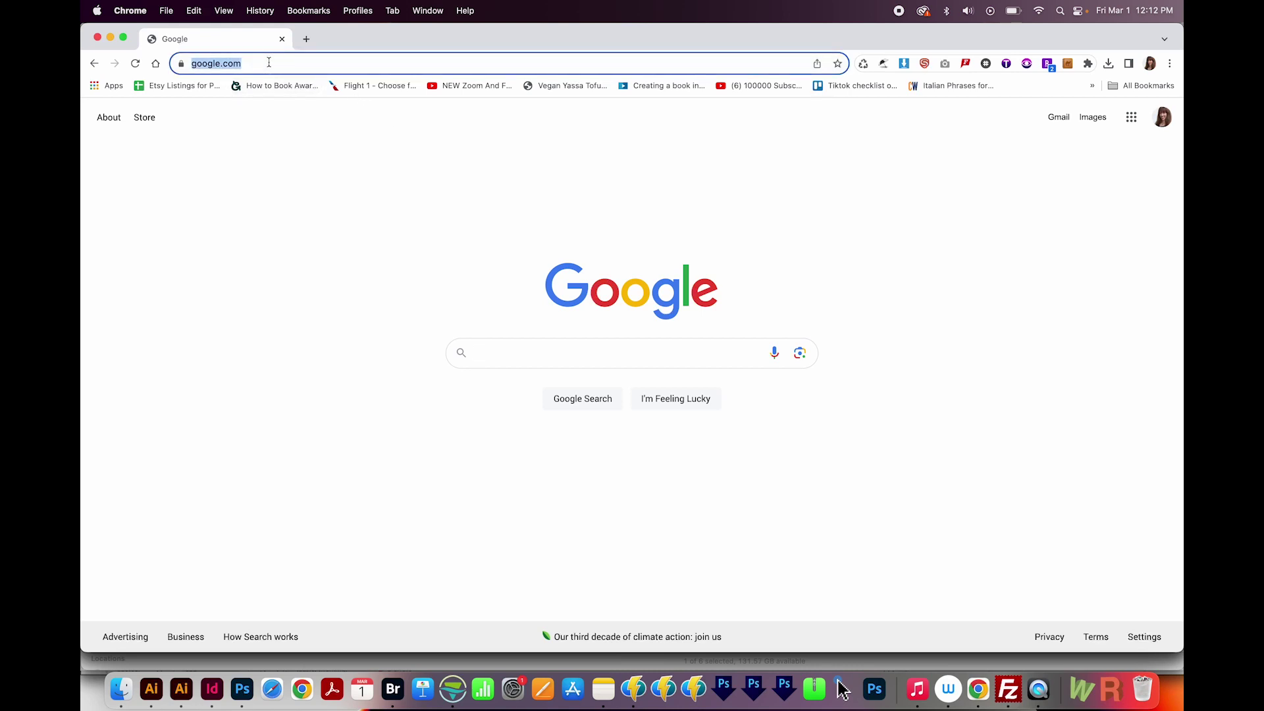
{"action": "type", "text": "photopea"}
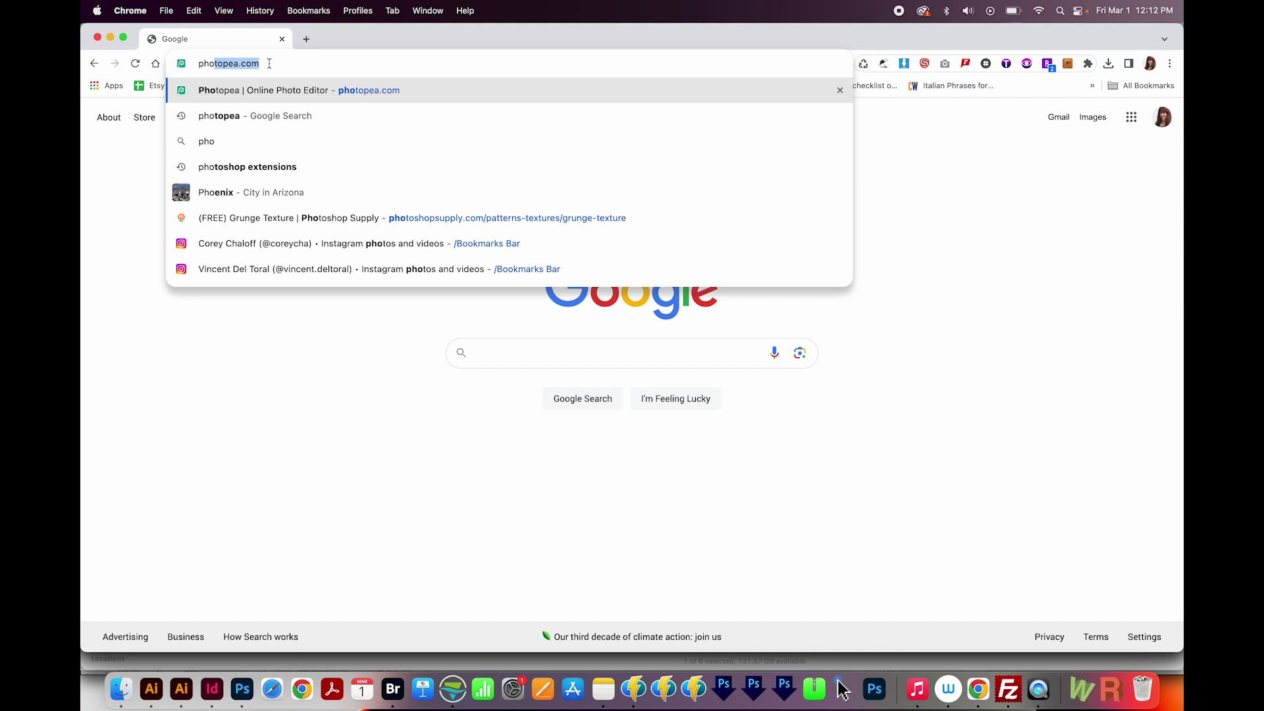
{"action": "key", "text": "Return"}
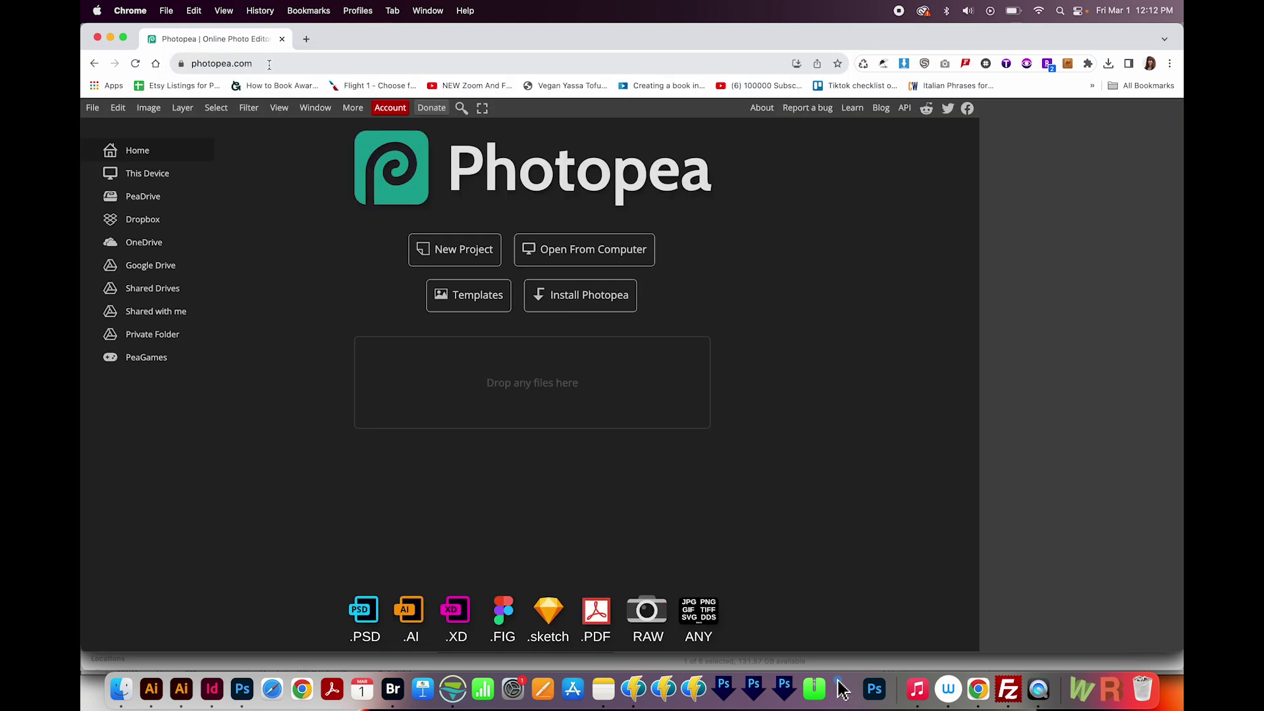
{"action": "left_click", "coordinate": [582, 259]}
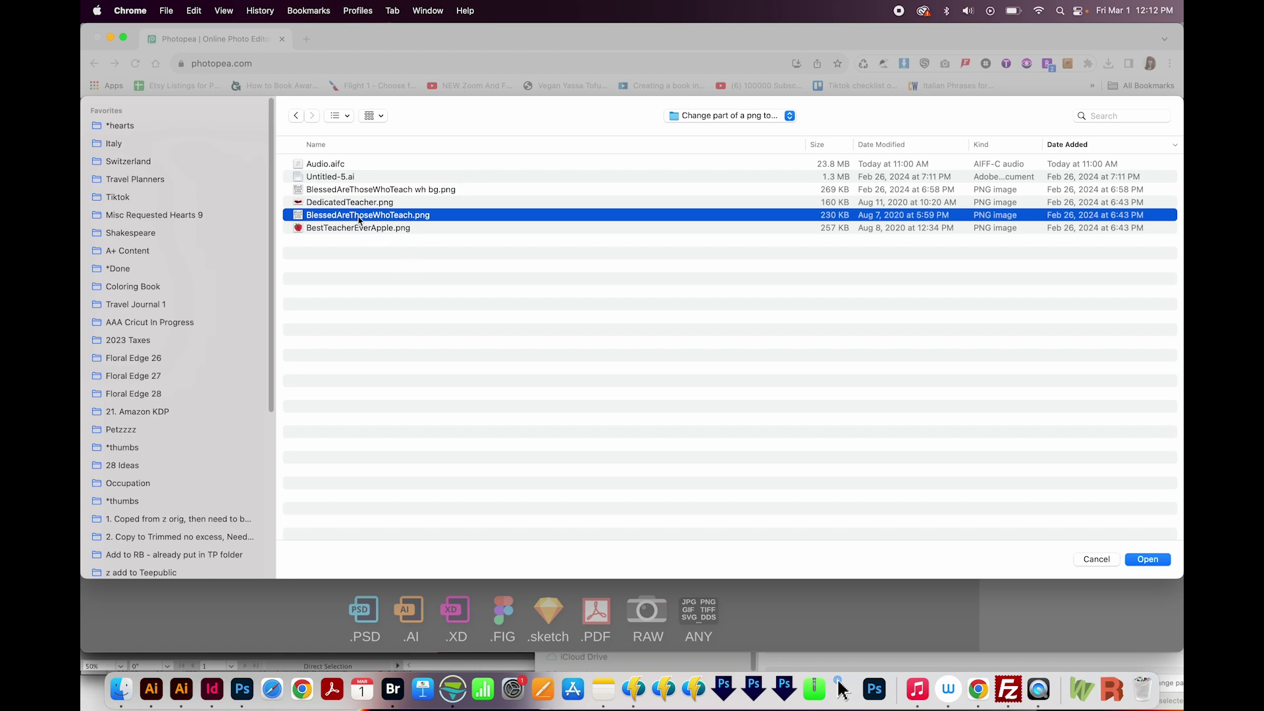
{"action": "left_click", "coordinate": [1149, 565]}
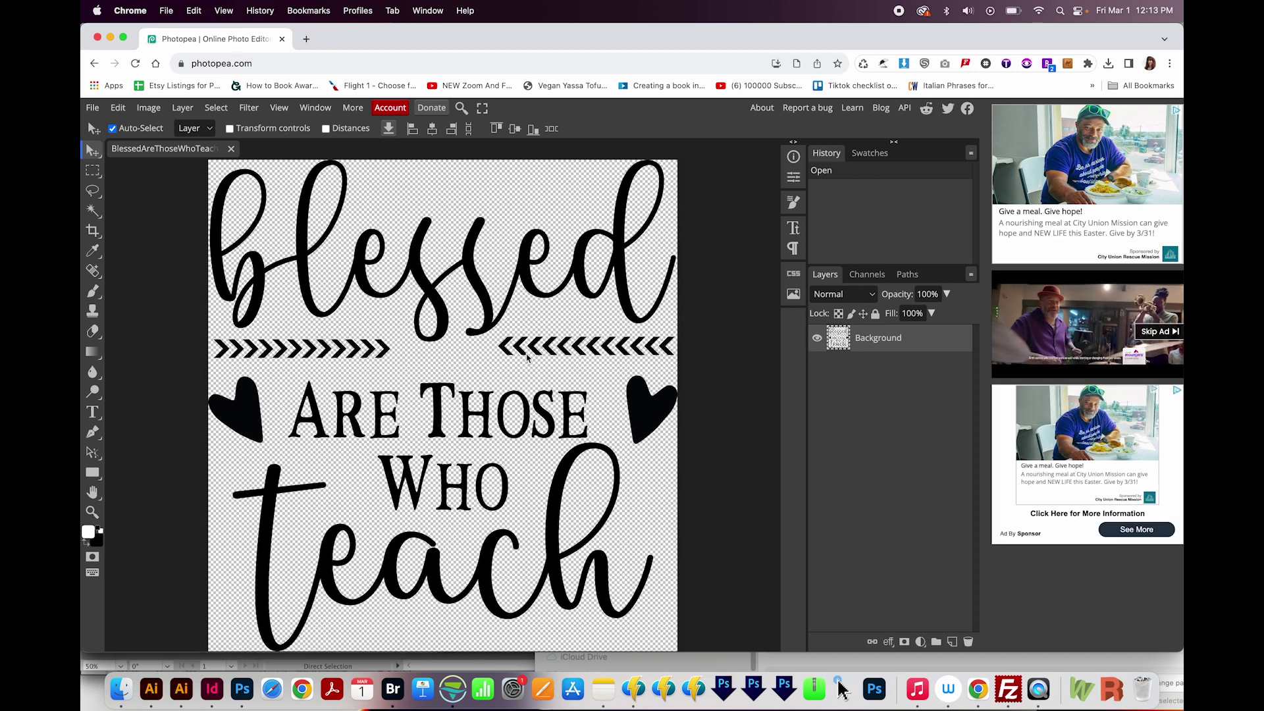
{"action": "key", "text": "super+minus"}
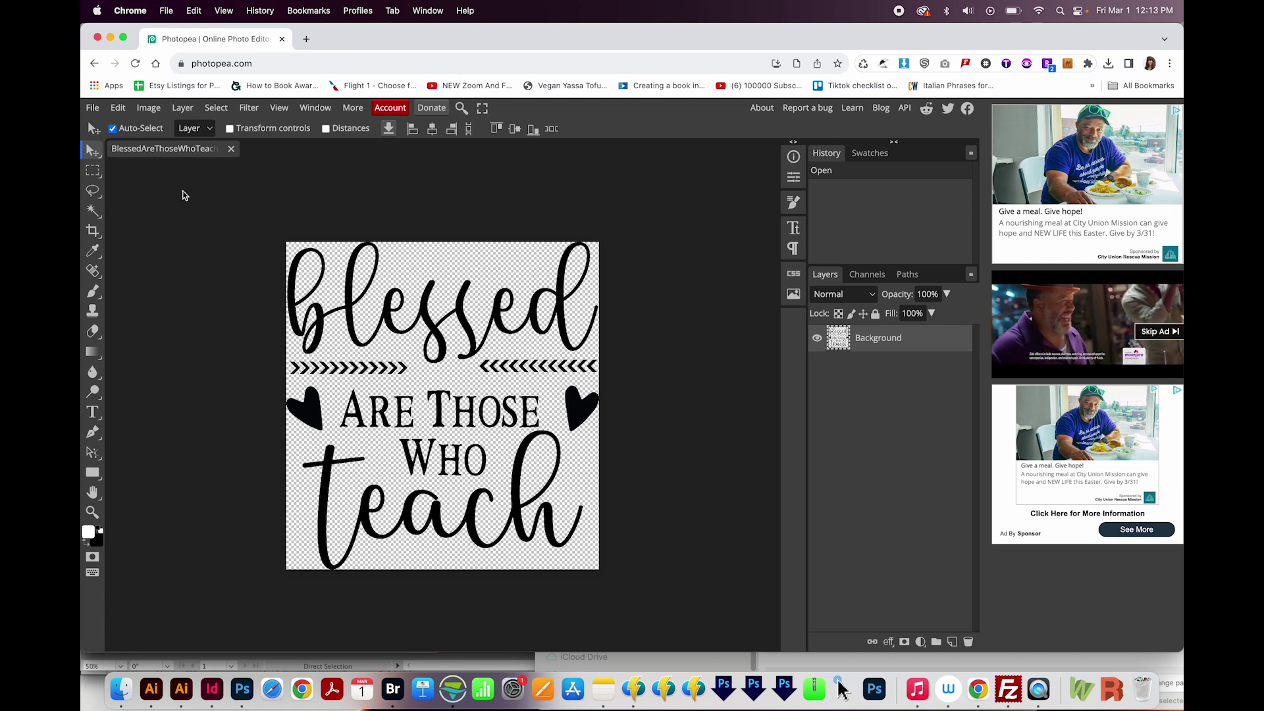
Lasso around the word 'blessed' and subtract the arrows from the selection.
{"action": "left_click", "coordinate": [94, 192]}
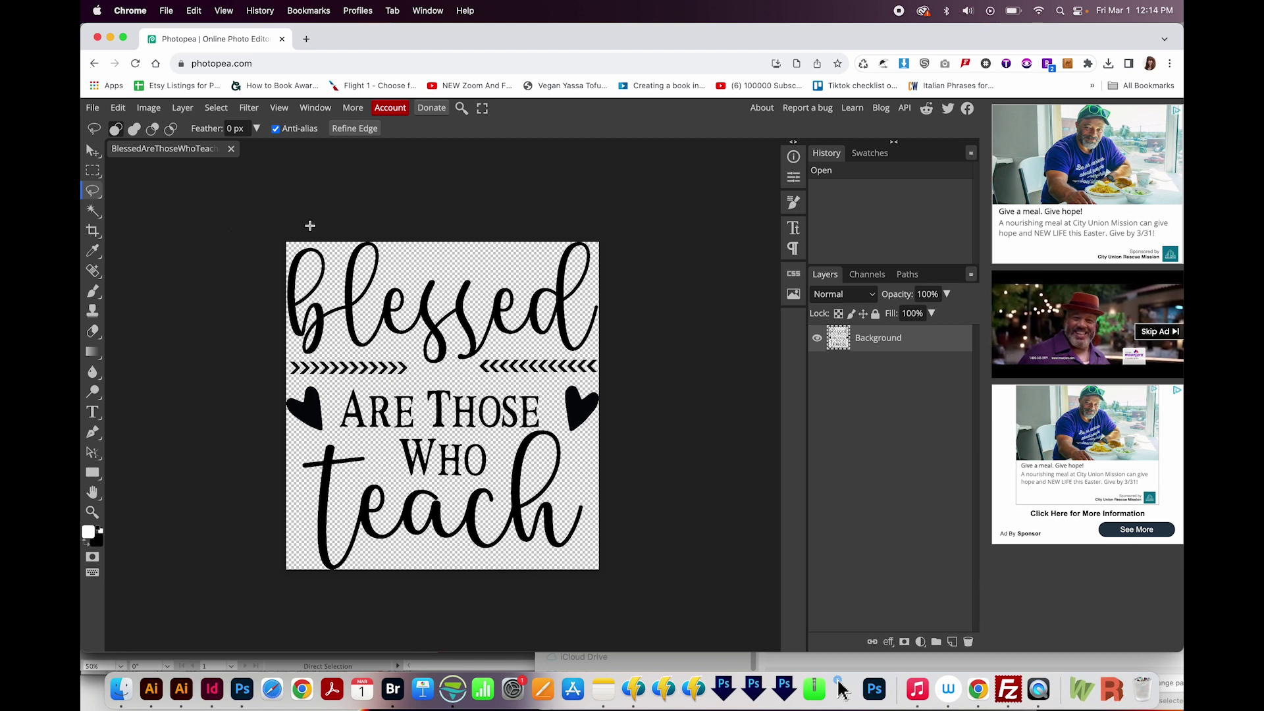
{"action": "mouse_move", "coordinate": [617, 228]}
{"action": "left_mouse_down"}
{"action": "mouse_move", "coordinate": [299, 224]}
{"action": "mouse_move", "coordinate": [271, 233]}
{"action": "mouse_move", "coordinate": [258, 303]}
{"action": "mouse_move", "coordinate": [268, 334]}
{"action": "mouse_move", "coordinate": [307, 358]}
{"action": "mouse_move", "coordinate": [409, 348]}
{"action": "mouse_move", "coordinate": [423, 369]}
{"action": "mouse_move", "coordinate": [460, 372]}
{"action": "mouse_move", "coordinate": [524, 346]}
{"action": "mouse_move", "coordinate": [598, 357]}
{"action": "mouse_move", "coordinate": [626, 332]}
{"action": "mouse_move", "coordinate": [640, 280]}
{"action": "mouse_move", "coordinate": [631, 229]}
{"action": "left_mouse_up"}
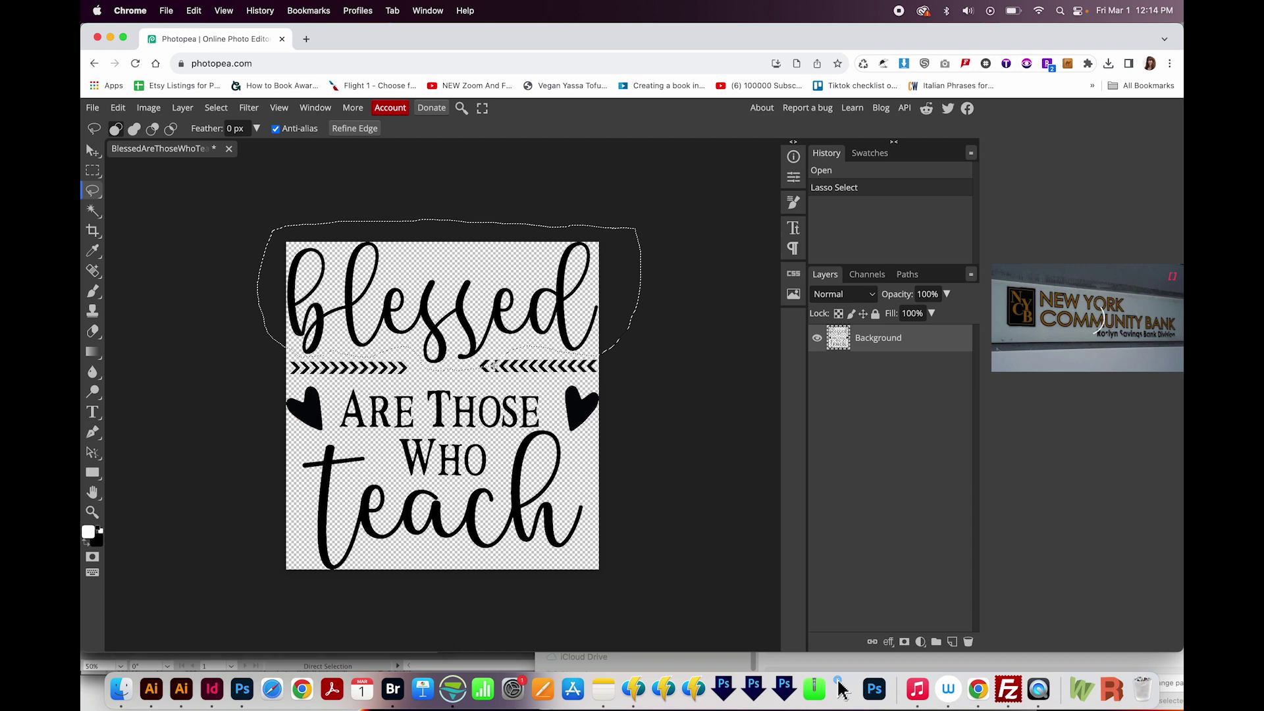
{"action": "key", "text": "alt"}
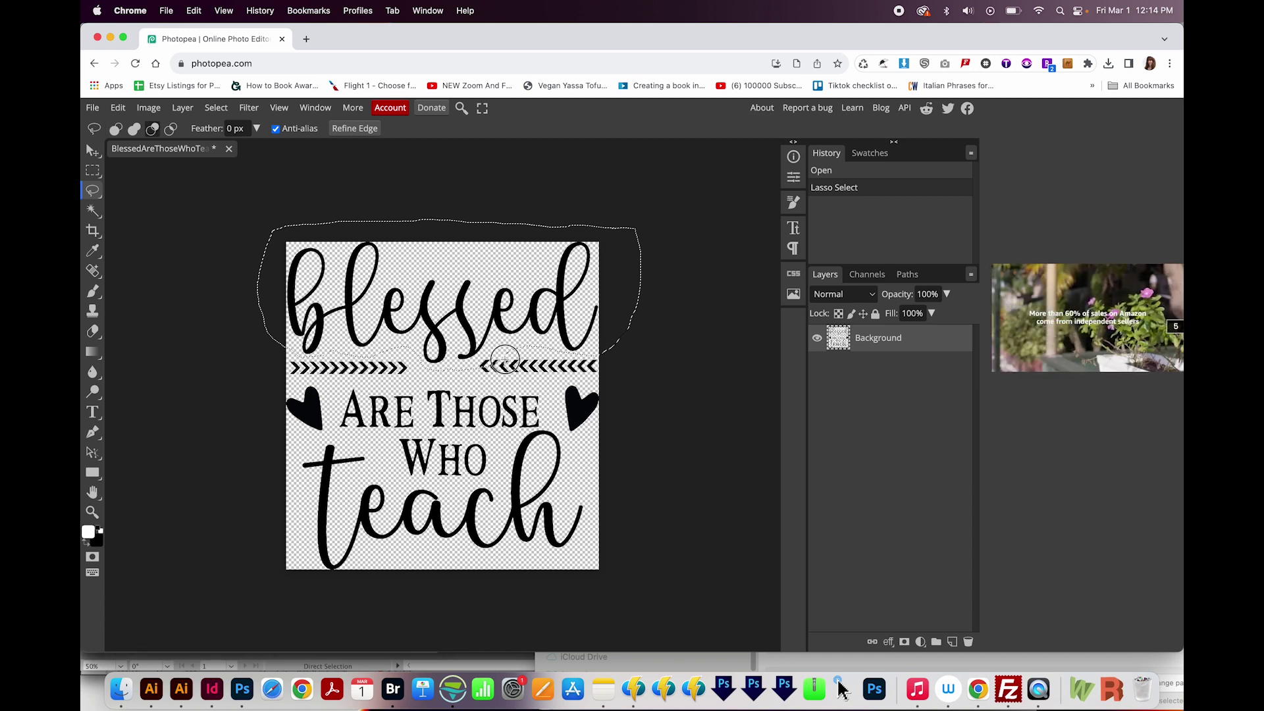
{"action": "left_click_drag", "start_coordinate": [477, 365], "coordinate": [521, 376]}
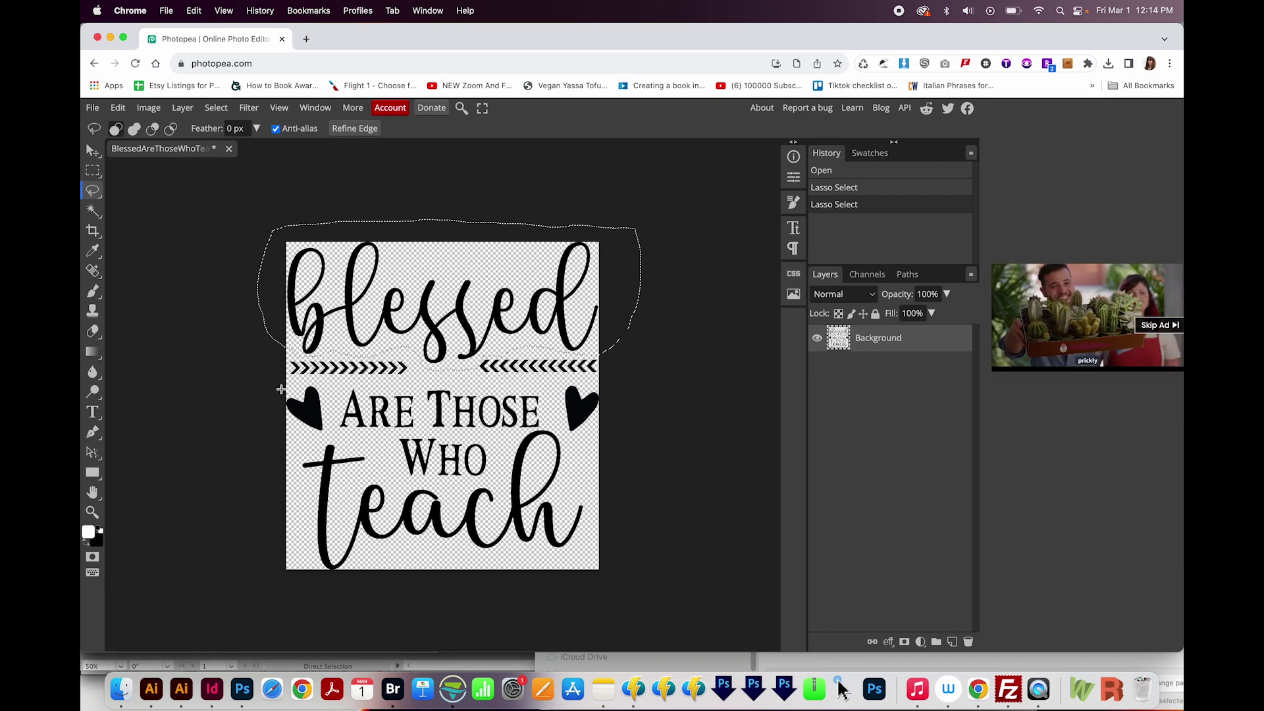
Add the left heart, the right heart and the word 'teach' to the selection.
{"action": "key", "text": "shift"}
{"action": "mouse_move", "coordinate": [334, 395]}
{"action": "left_mouse_down"}
{"action": "mouse_move", "coordinate": [288, 387]}
{"action": "mouse_move", "coordinate": [281, 405]}
{"action": "mouse_move", "coordinate": [288, 429]}
{"action": "mouse_move", "coordinate": [309, 437]}
{"action": "mouse_move", "coordinate": [324, 437]}
{"action": "mouse_move", "coordinate": [327, 388]}
{"action": "left_mouse_up"}
{"action": "mouse_move", "coordinate": [606, 390]}
{"action": "left_mouse_down"}
{"action": "mouse_move", "coordinate": [558, 383]}
{"action": "mouse_move", "coordinate": [562, 433]}
{"action": "mouse_move", "coordinate": [589, 428]}
{"action": "mouse_move", "coordinate": [606, 394]}
{"action": "mouse_move", "coordinate": [600, 431]}
{"action": "left_mouse_up"}
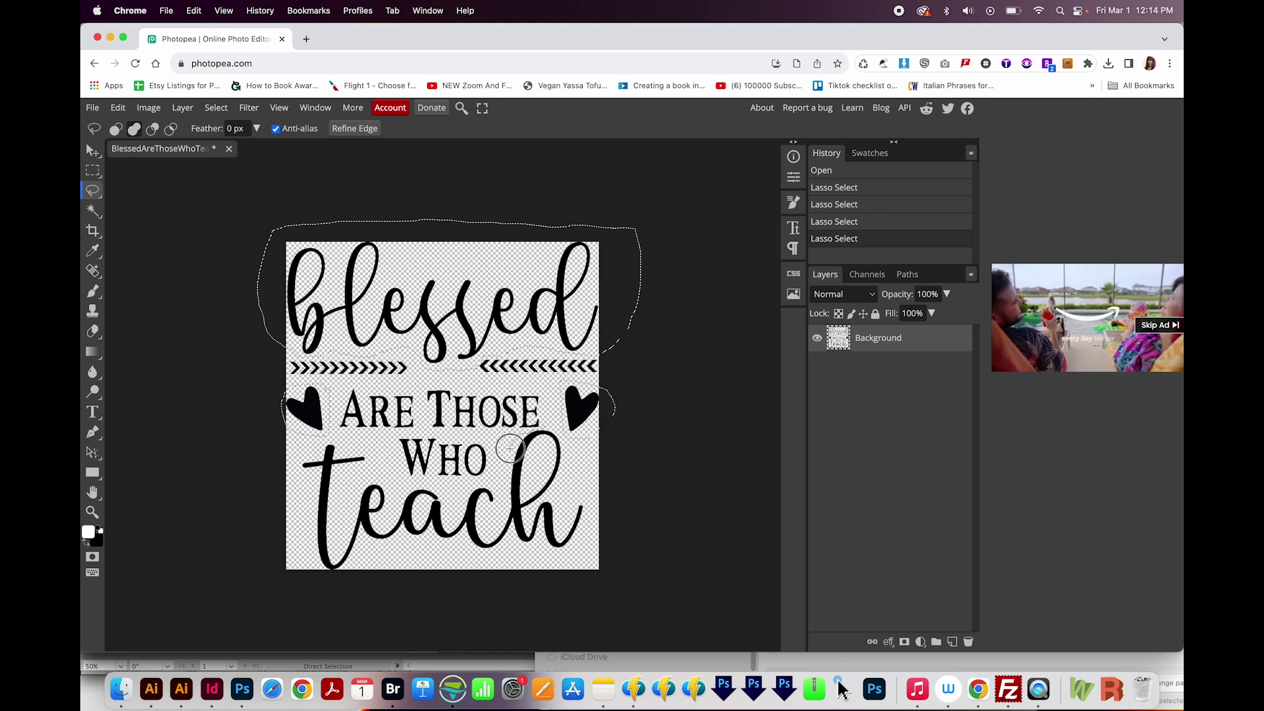
{"action": "mouse_move", "coordinate": [473, 483]}
{"action": "left_mouse_down"}
{"action": "mouse_move", "coordinate": [282, 481]}
{"action": "mouse_move", "coordinate": [402, 609]}
{"action": "mouse_move", "coordinate": [522, 593]}
{"action": "mouse_move", "coordinate": [584, 579]}
{"action": "mouse_move", "coordinate": [611, 503]}
{"action": "mouse_move", "coordinate": [527, 433]}
{"action": "left_mouse_up"}
Zoom in on the tall loop of 'teach' and add its top to the lasso selection.
{"action": "key", "text": "z"}
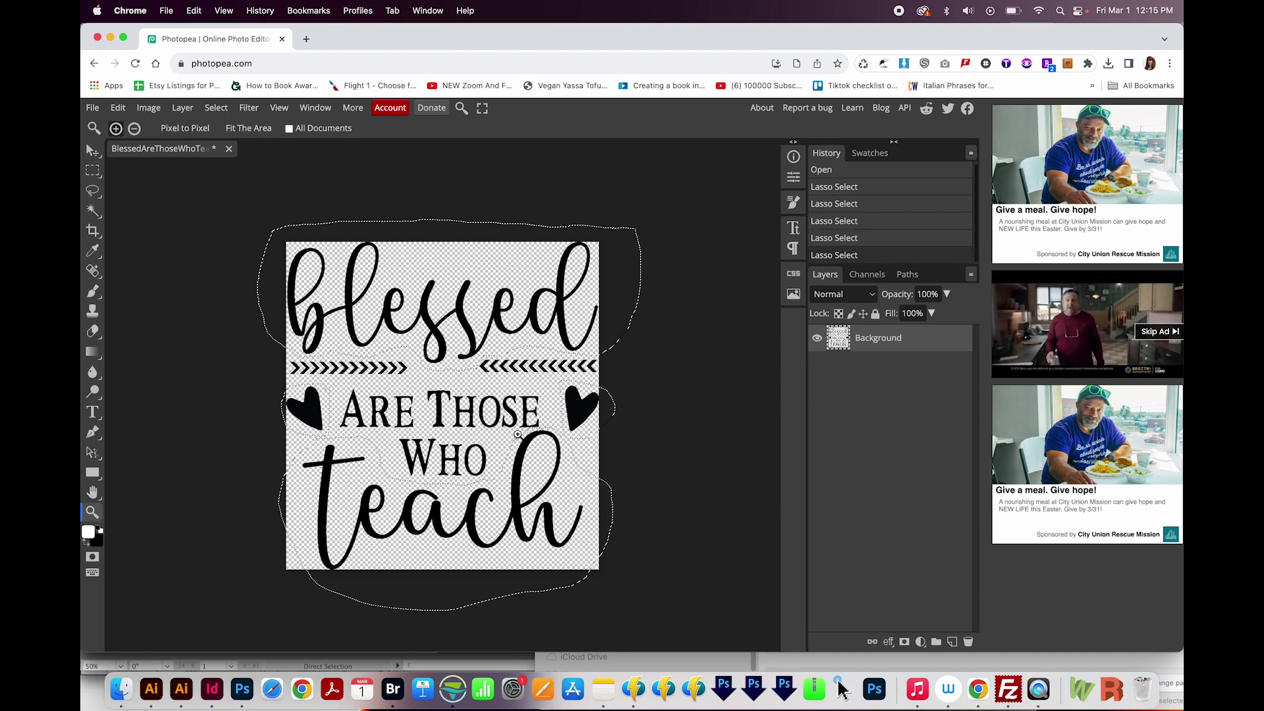
{"action": "left_click", "coordinate": [536, 409]}
{"action": "left_click", "coordinate": [564, 395]}
{"action": "left_click", "coordinate": [550, 406]}
{"action": "left_click", "coordinate": [609, 428]}
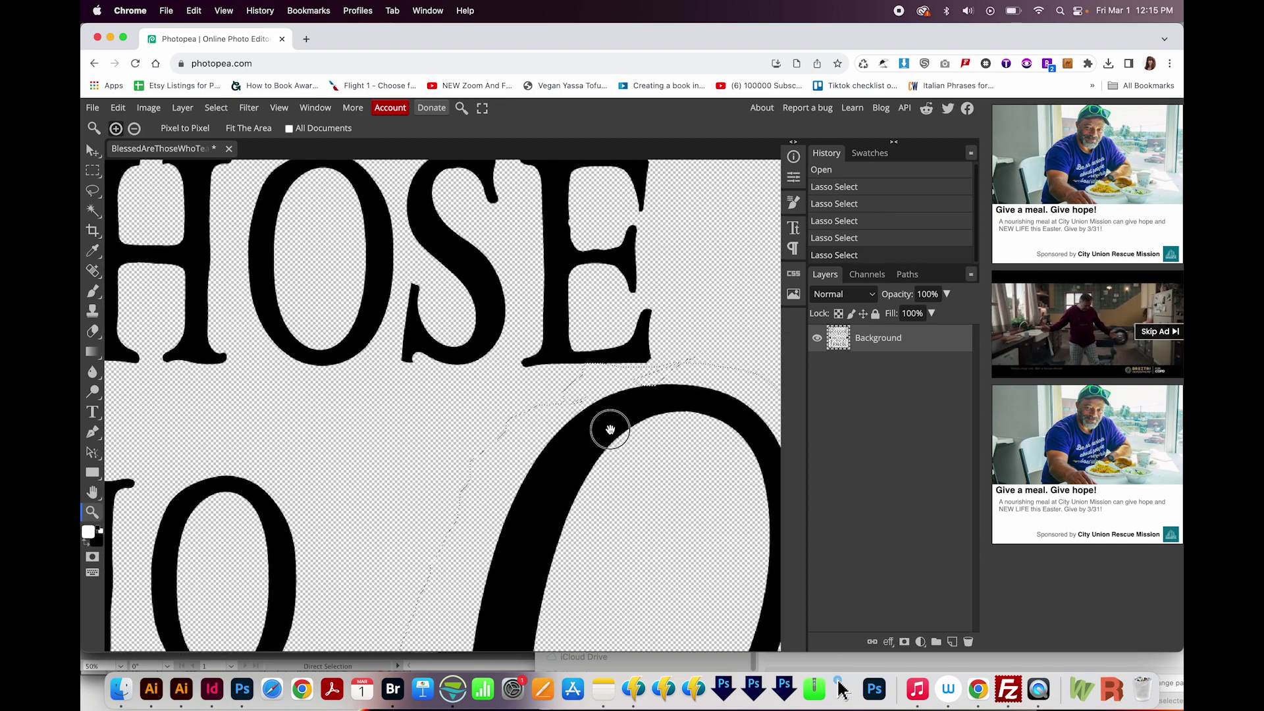
{"action": "left_click", "coordinate": [609, 381]}
{"action": "left_click", "coordinate": [609, 385]}
{"action": "left_click", "coordinate": [608, 385], "text": "alt"}
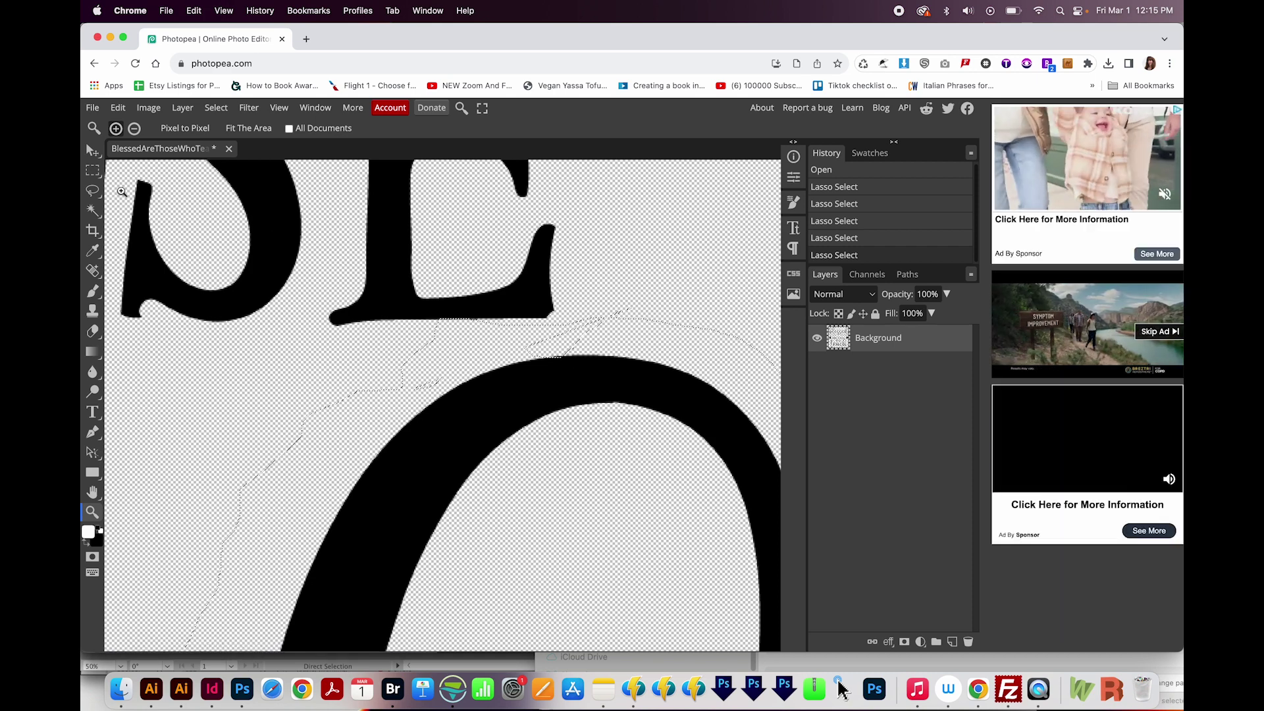
{"action": "left_click", "coordinate": [92, 190]}
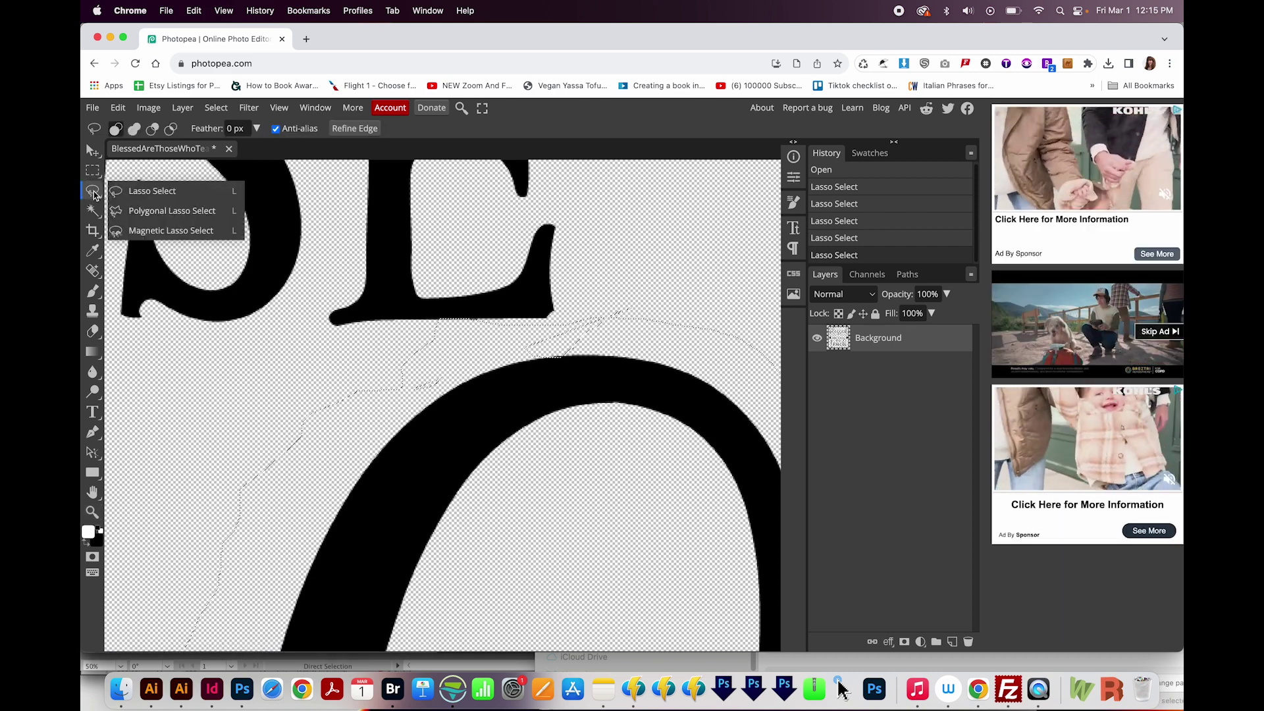
{"action": "left_click", "coordinate": [167, 195]}
{"action": "key", "text": "shift"}
{"action": "mouse_move", "coordinate": [589, 356]}
{"action": "left_mouse_down"}
{"action": "mouse_move", "coordinate": [535, 341]}
{"action": "mouse_move", "coordinate": [564, 382]}
{"action": "mouse_move", "coordinate": [593, 361]}
{"action": "mouse_move", "coordinate": [583, 356]}
{"action": "left_mouse_up"}
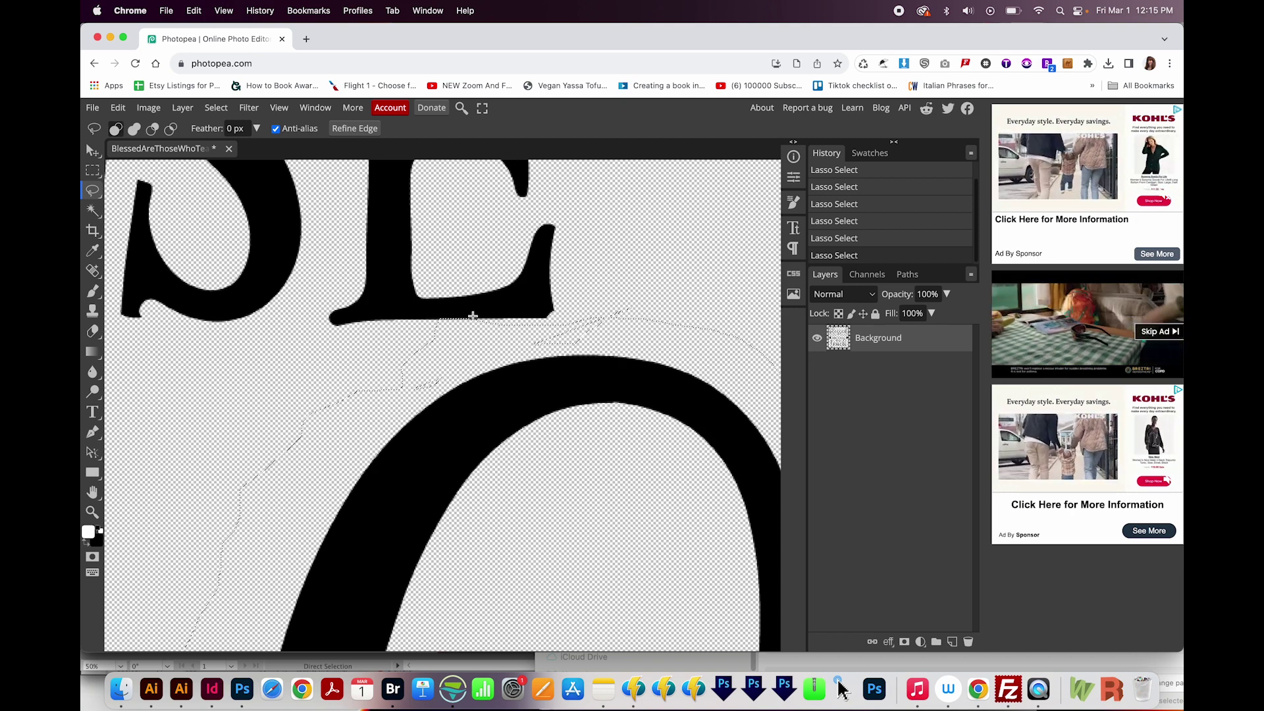
Subtract the base of the serif letter E, then zoom back out and centre the design.
{"action": "key", "text": "alt"}
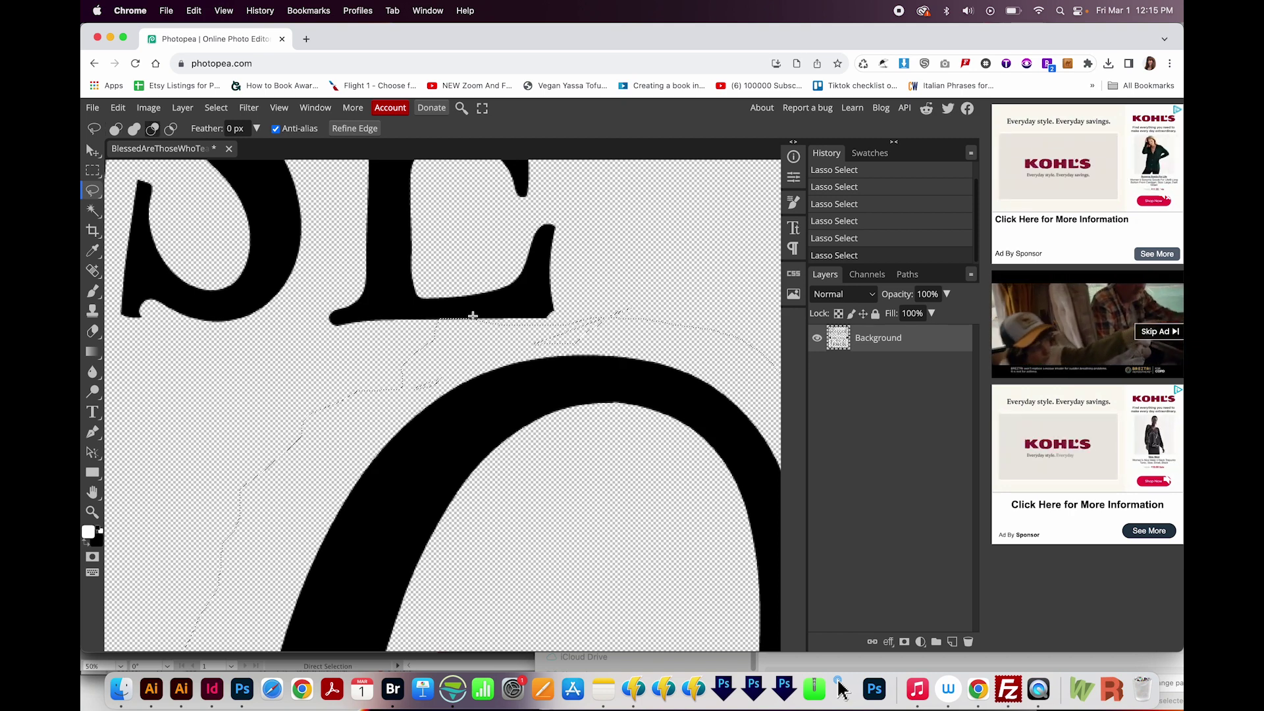
{"action": "mouse_move", "coordinate": [480, 310]}
{"action": "left_mouse_down"}
{"action": "mouse_move", "coordinate": [446, 306]}
{"action": "mouse_move", "coordinate": [435, 327]}
{"action": "mouse_move", "coordinate": [460, 333]}
{"action": "mouse_move", "coordinate": [437, 330]}
{"action": "mouse_move", "coordinate": [488, 316]}
{"action": "mouse_move", "coordinate": [472, 310]}
{"action": "left_mouse_up"}
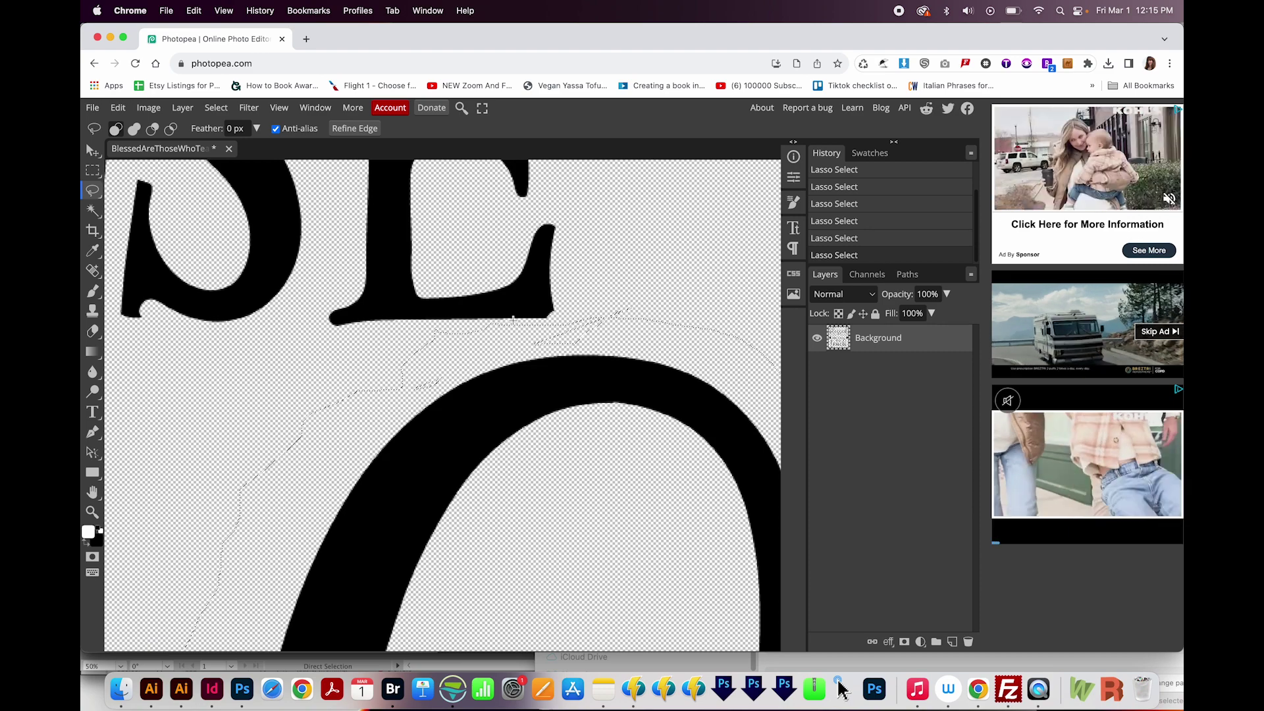
{"action": "scroll", "coordinate": [512, 319], "scroll_direction": "down", "scroll_amount": 4}
{"action": "scroll", "coordinate": [514, 324], "scroll_direction": "down", "scroll_amount": 2}
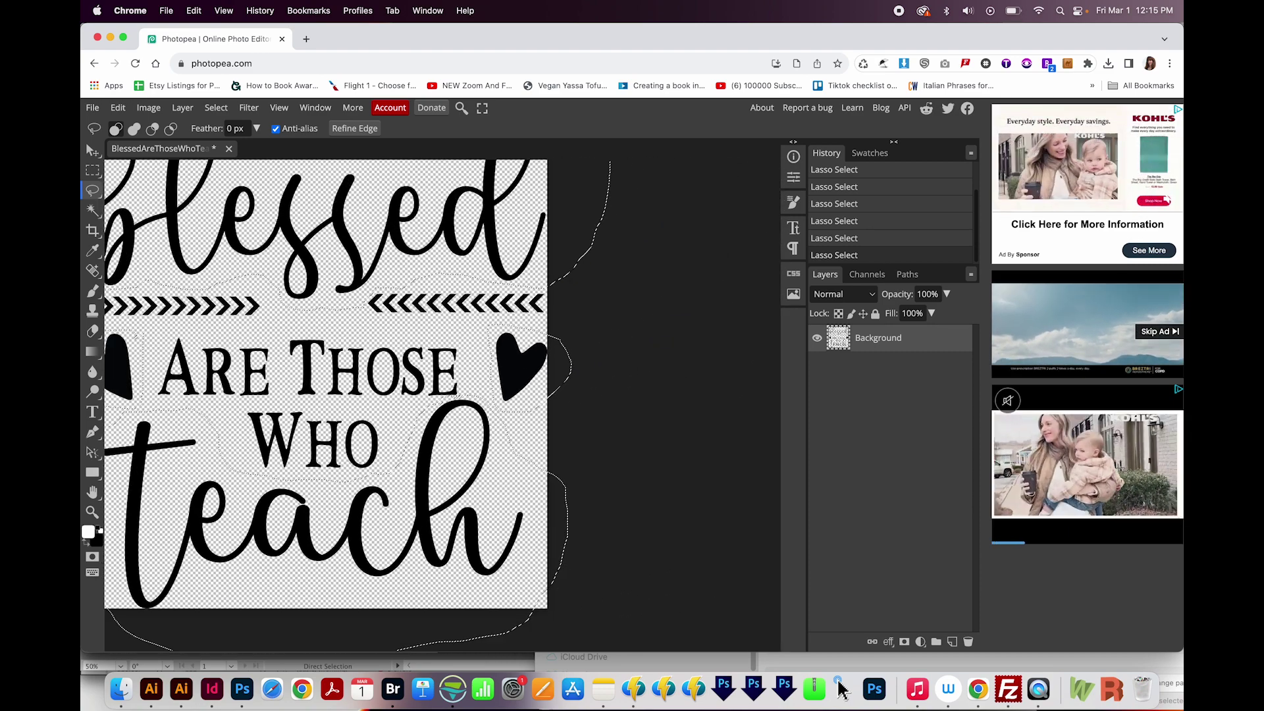
{"action": "scroll", "coordinate": [514, 323], "scroll_direction": "down", "scroll_amount": 2}
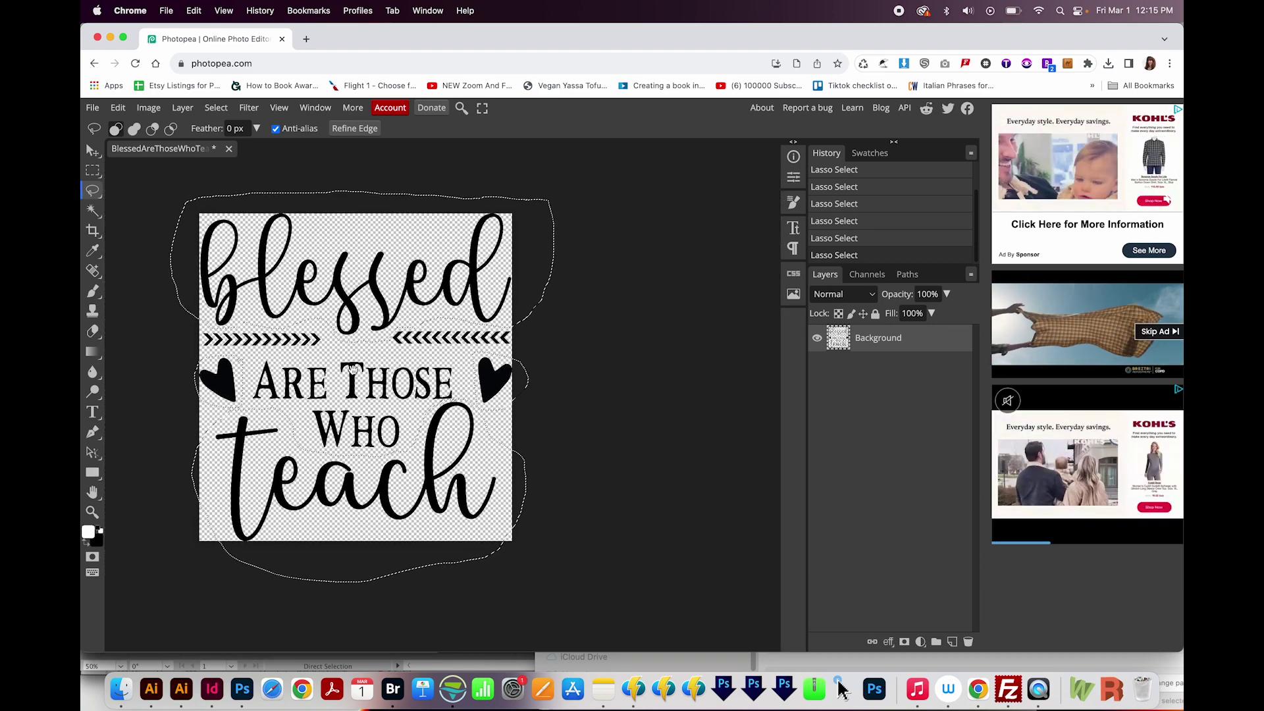
{"action": "left_click_drag", "start_coordinate": [353, 372], "coordinate": [433, 380]}
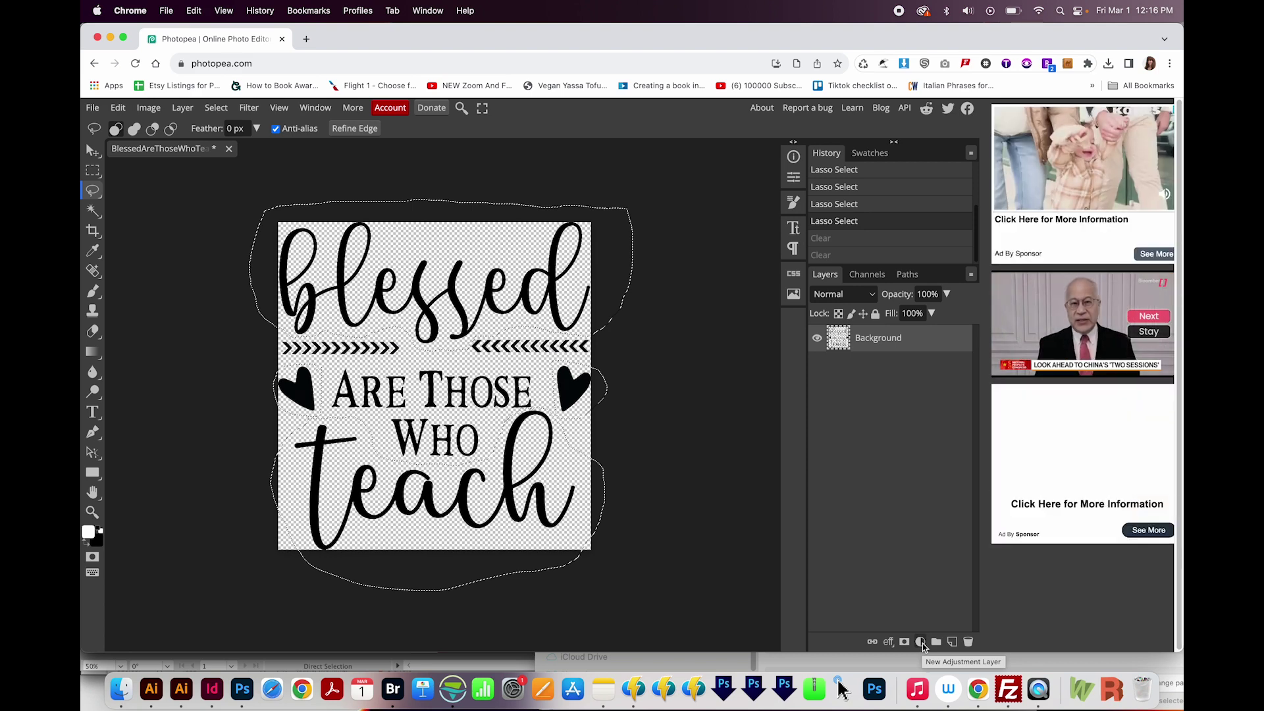
Add a Hue/Saturation adjustment layer, masked to the selected lettering and hearts, above the Background.
{"action": "left_click", "coordinate": [921, 643]}
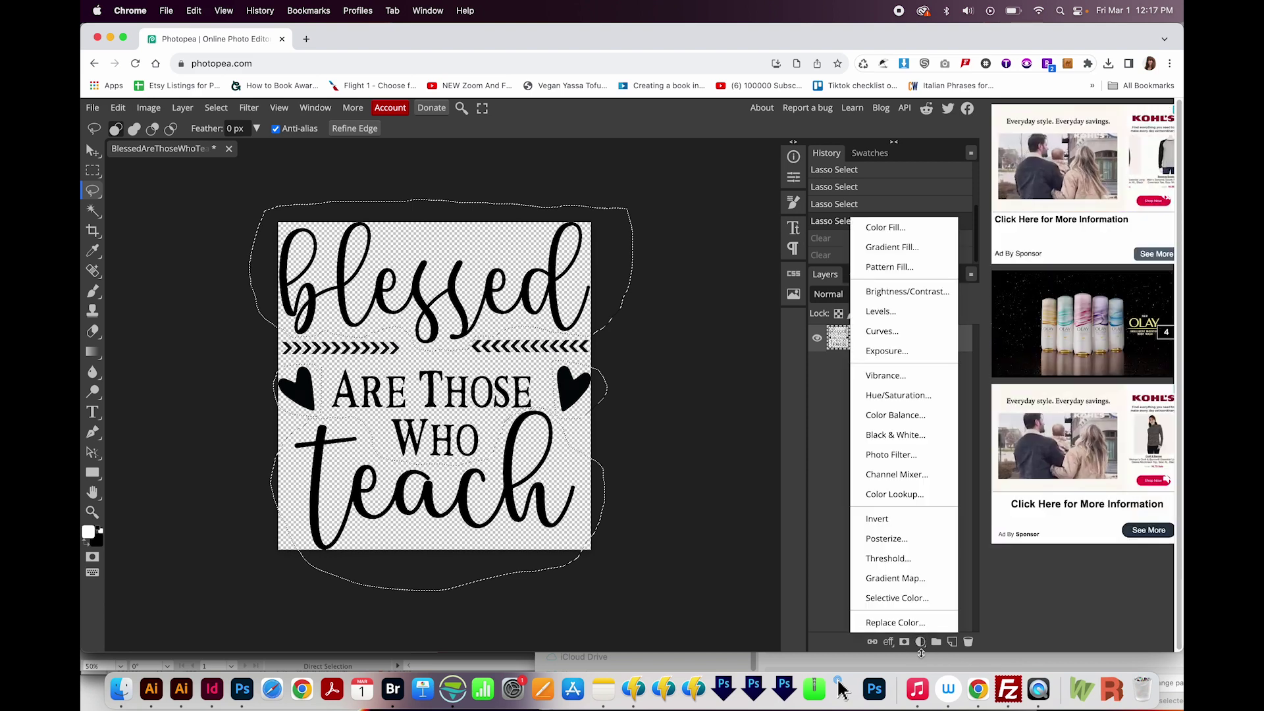
{"action": "left_click", "coordinate": [906, 397]}
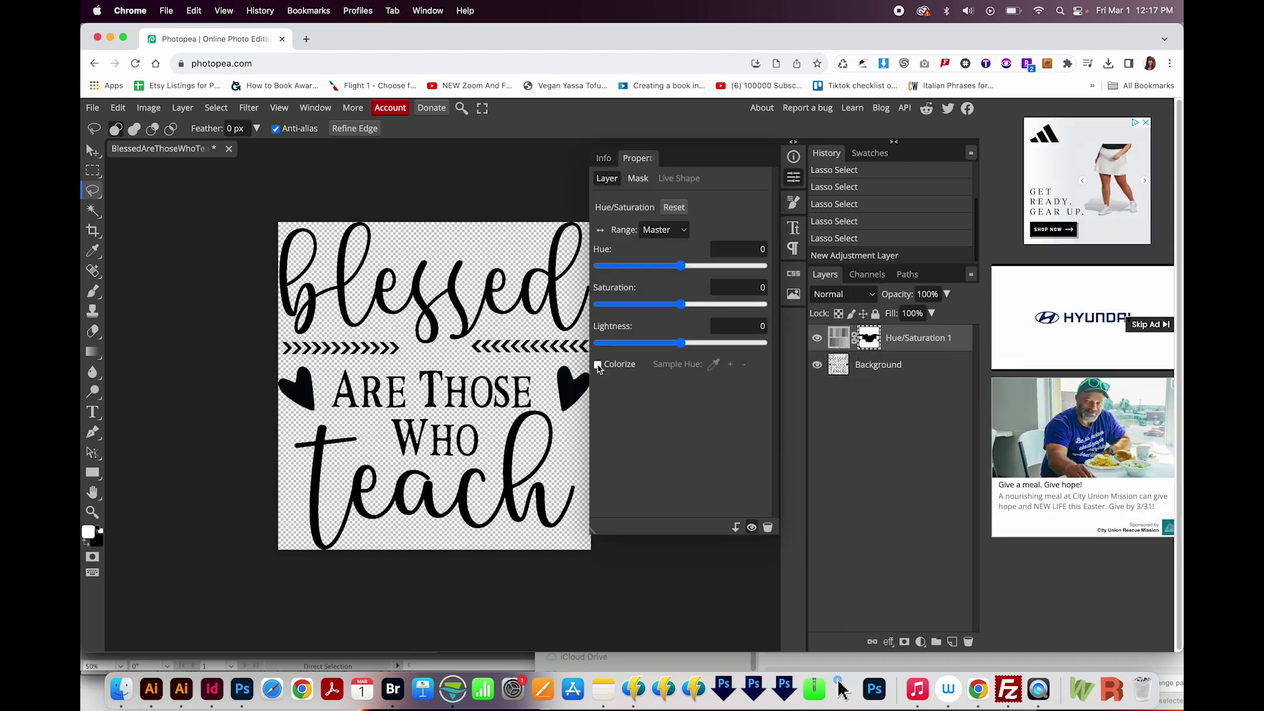
Enable Colorize and tune the tint to Hue -18, Saturation 100, Lightness 57.
{"action": "left_click", "coordinate": [597, 364]}
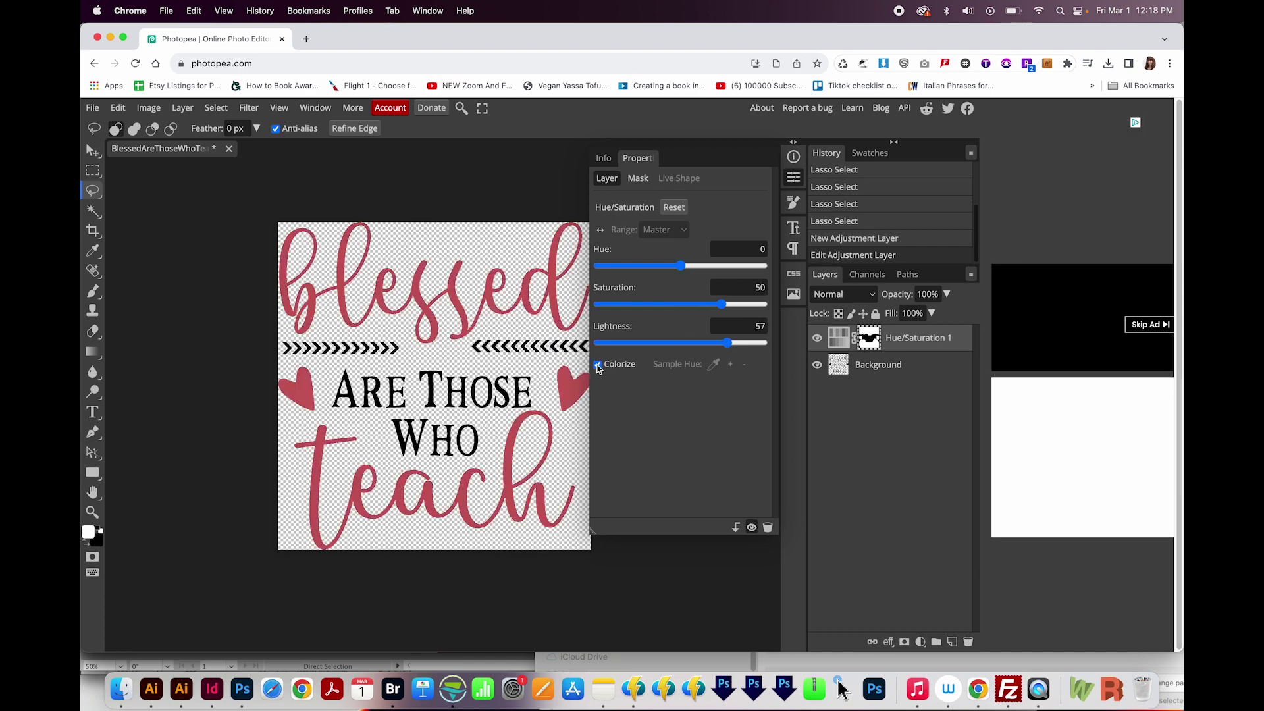
{"action": "left_click", "coordinate": [616, 372]}
{"action": "left_click_drag", "start_coordinate": [681, 343], "coordinate": [737, 346]}
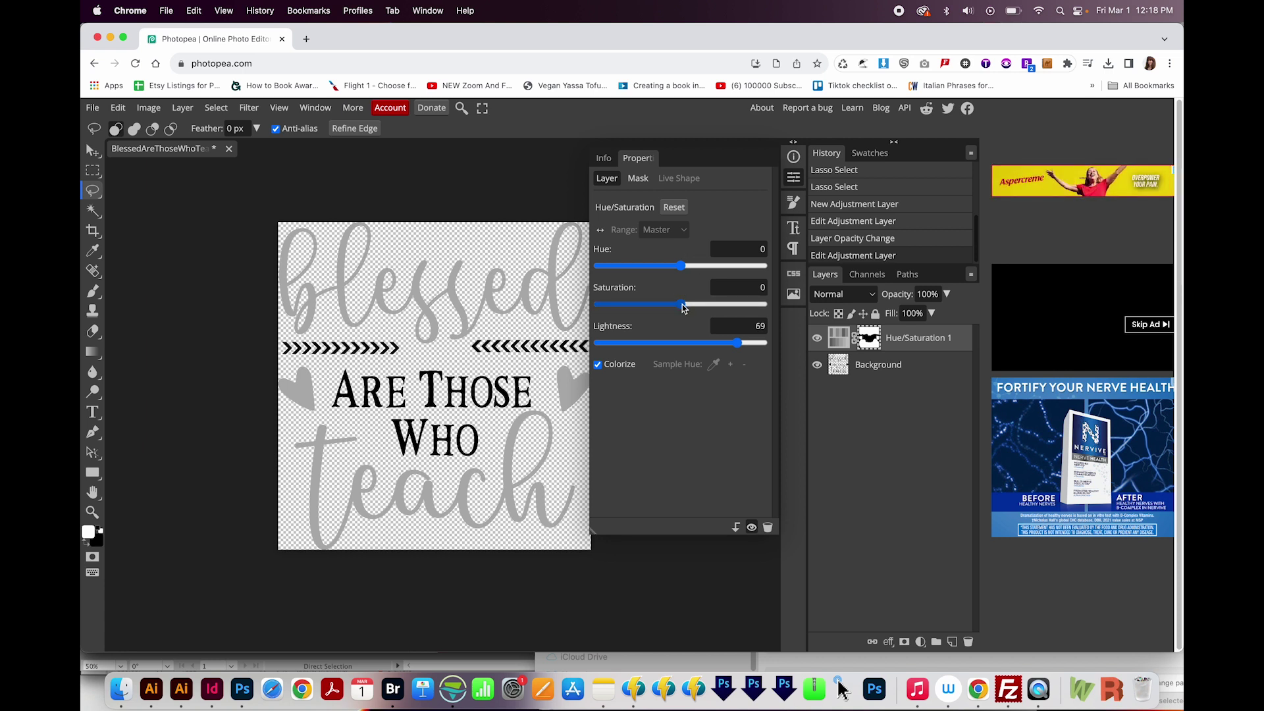
{"action": "left_click_drag", "start_coordinate": [680, 304], "coordinate": [748, 311]}
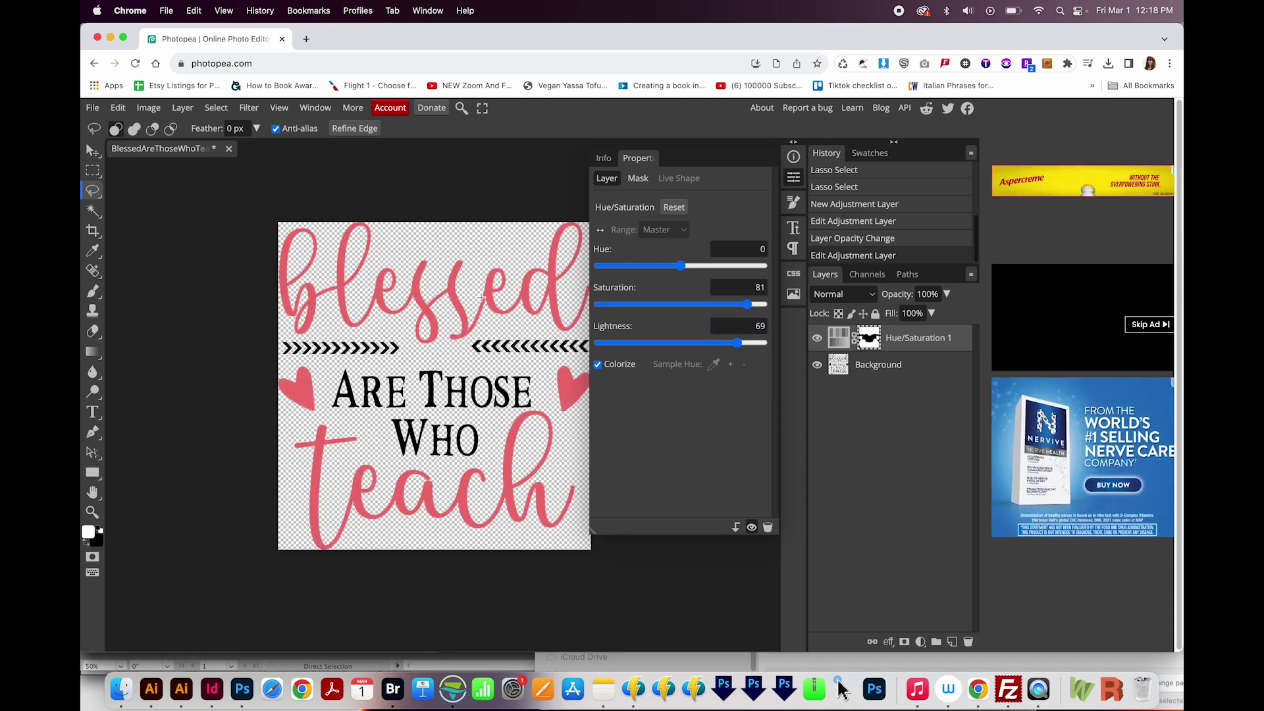
{"action": "left_click_drag", "start_coordinate": [680, 266], "coordinate": [683, 272]}
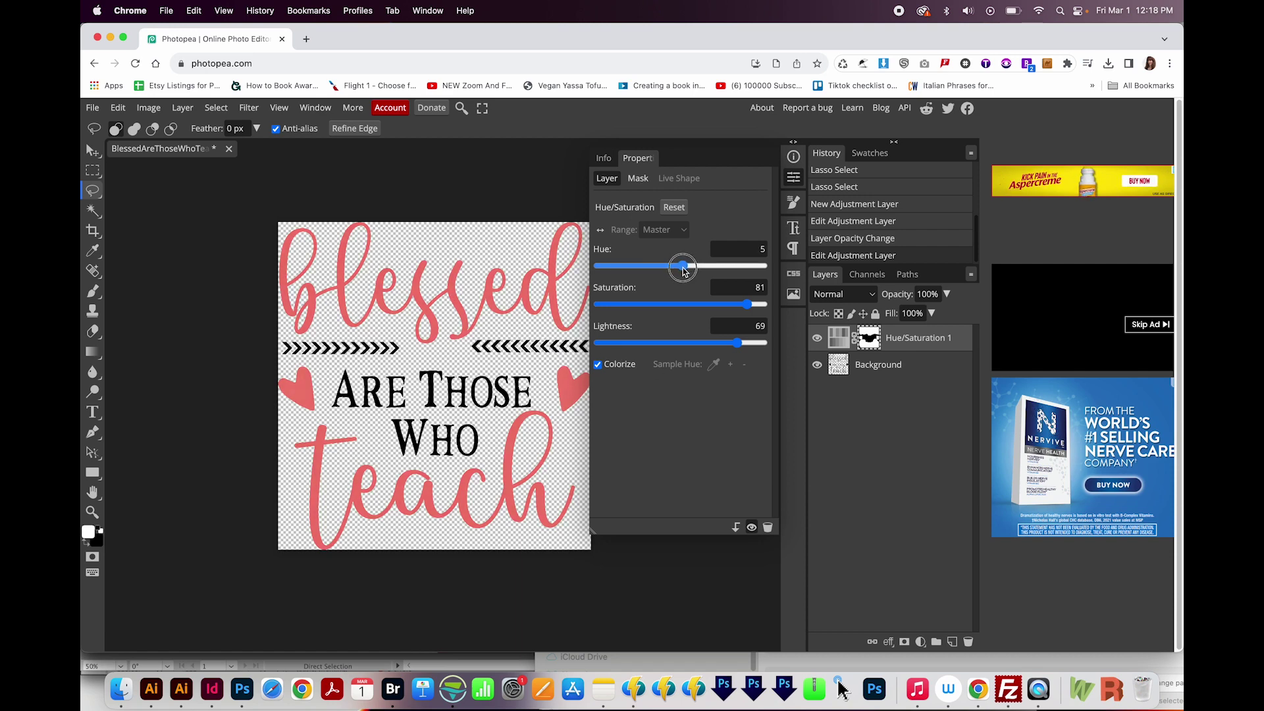
{"action": "left_click_drag", "start_coordinate": [683, 271], "coordinate": [778, 279]}
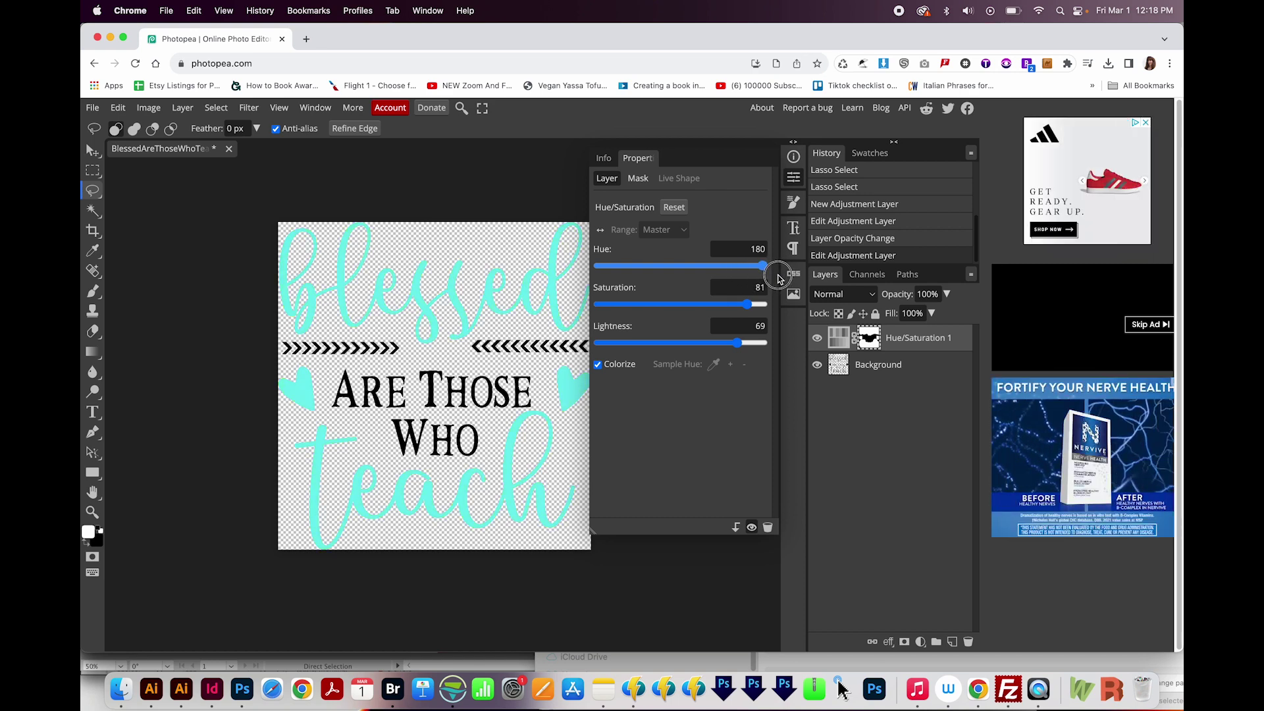
{"action": "left_click_drag", "start_coordinate": [778, 279], "coordinate": [674, 267]}
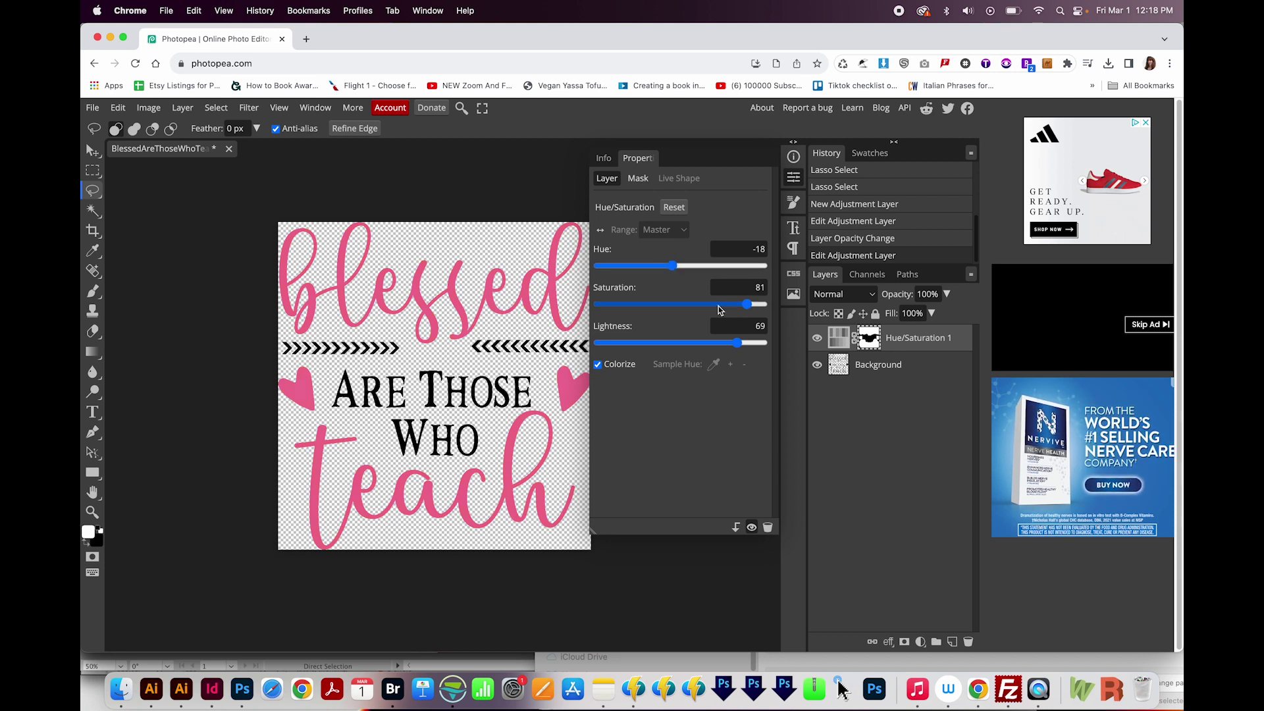
{"action": "left_click_drag", "start_coordinate": [750, 304], "coordinate": [772, 304]}
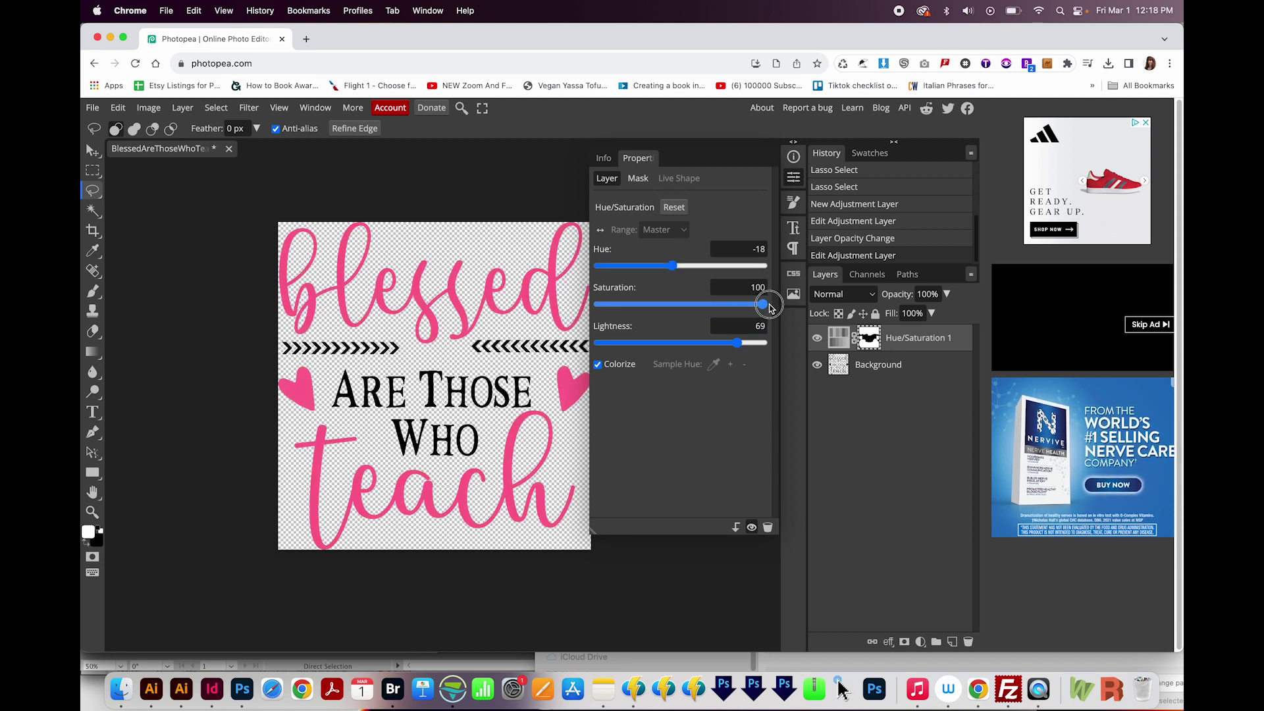
{"action": "left_click_drag", "start_coordinate": [739, 348], "coordinate": [727, 343]}
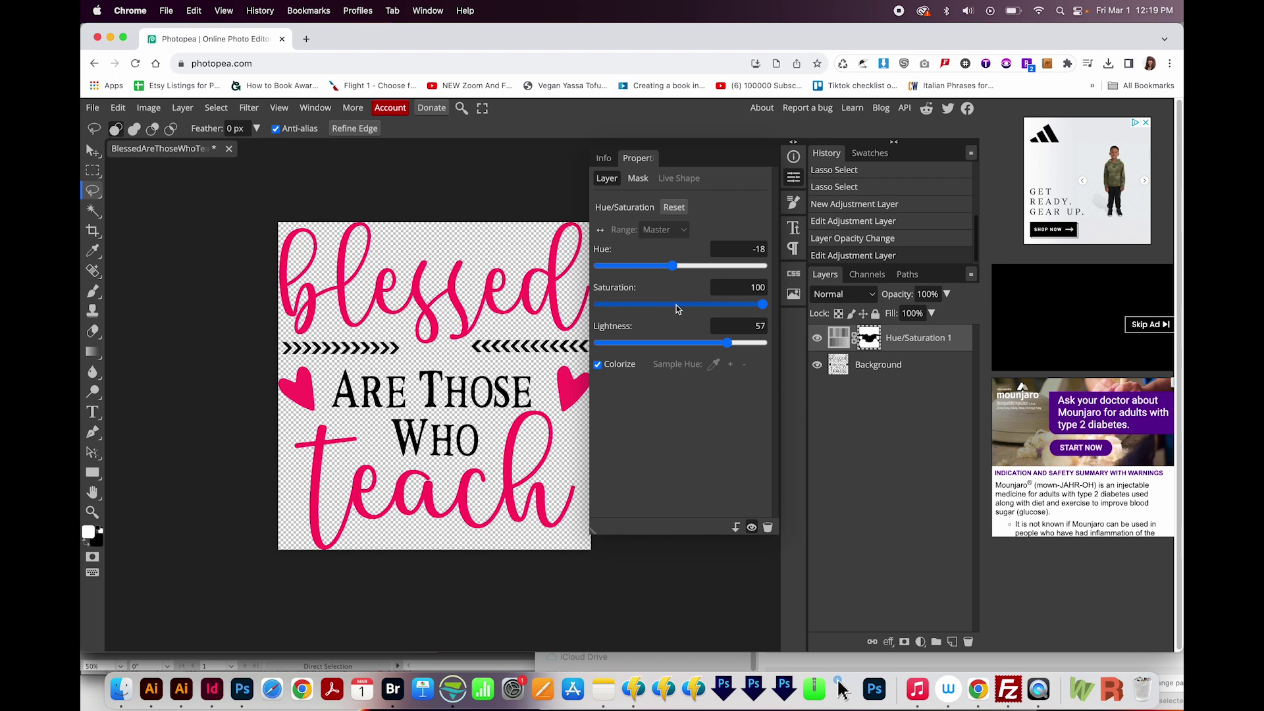
{"action": "left_click_drag", "start_coordinate": [676, 309], "coordinate": [756, 319]}
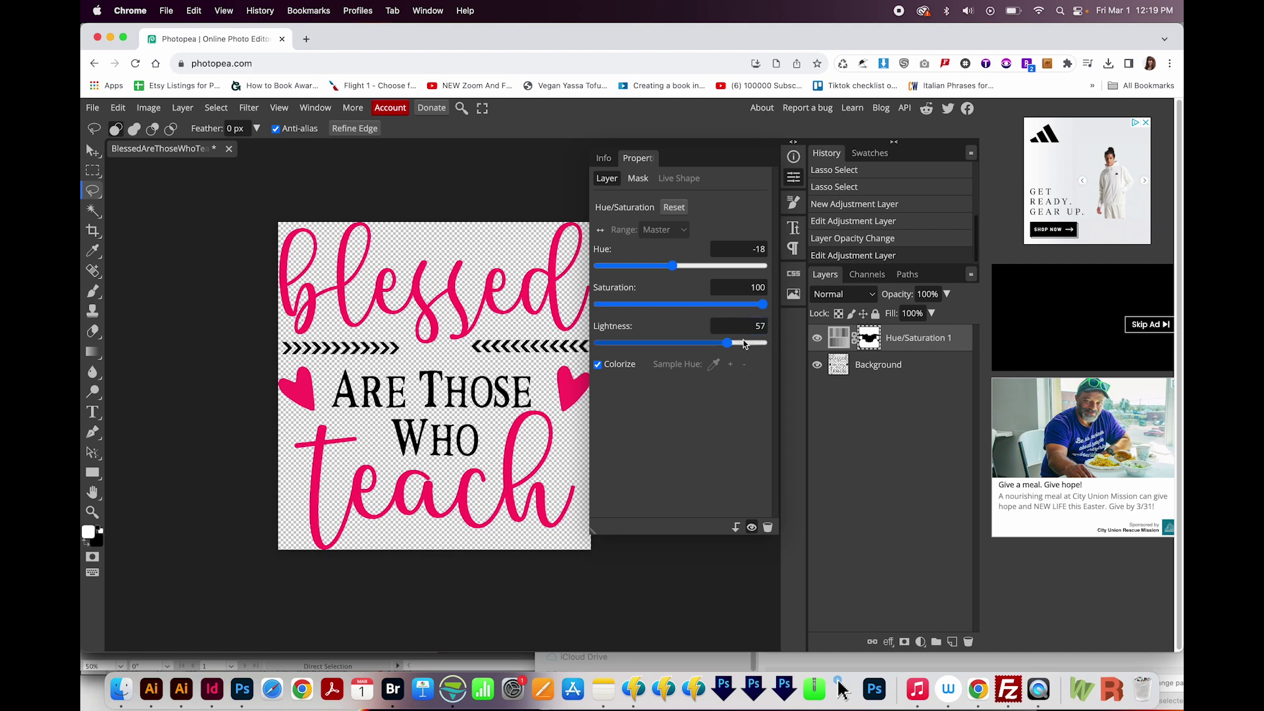
{"action": "mouse_move", "coordinate": [726, 347]}
{"action": "left_mouse_down"}
{"action": "mouse_move", "coordinate": [749, 342]}
{"action": "mouse_move", "coordinate": [726, 344]}
{"action": "left_mouse_up"}
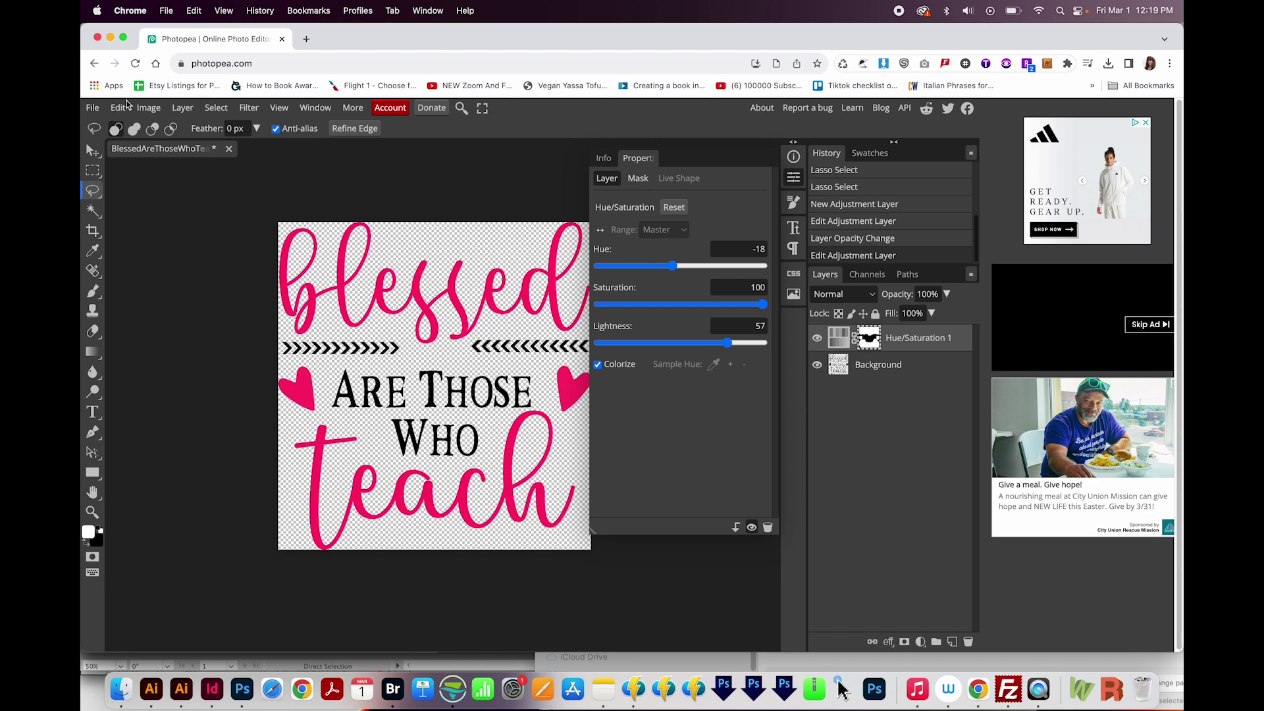
Export the design as a PNG, saving BlessedAreThoseWhoTeach (1).png and showing it in Finder.
{"action": "left_click", "coordinate": [92, 110]}
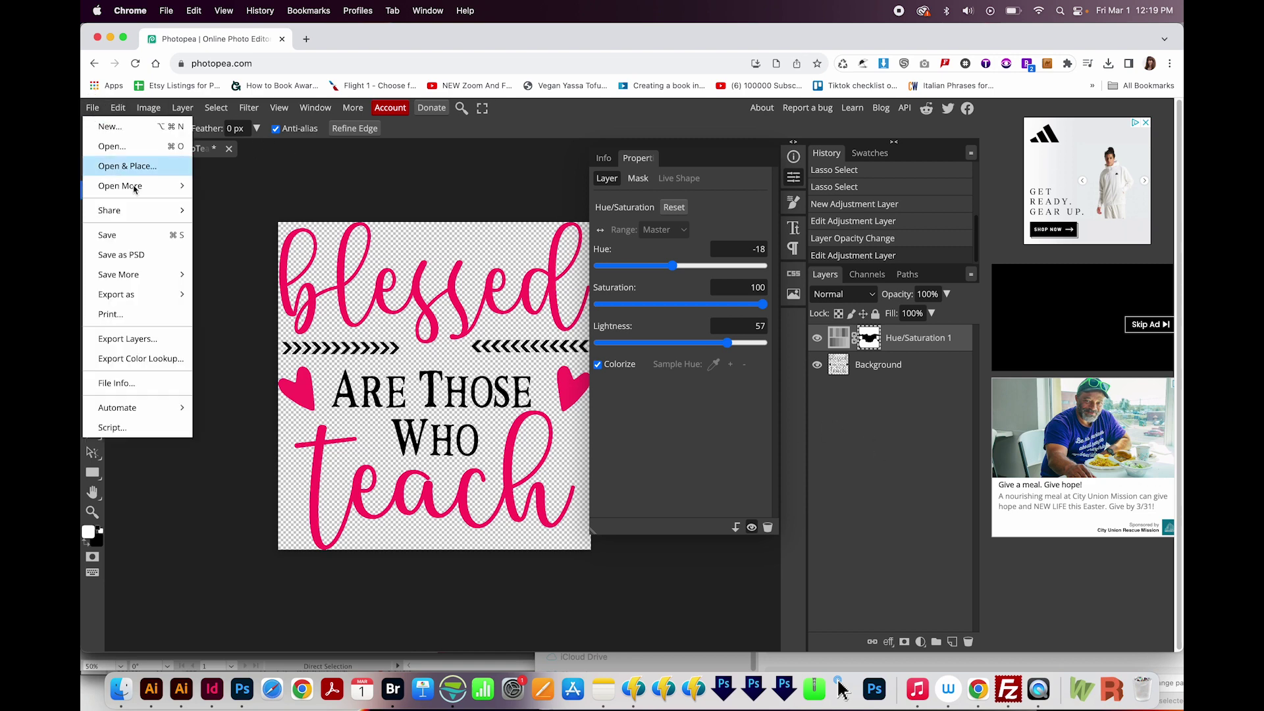
{"action": "mouse_move", "coordinate": [134, 300]}
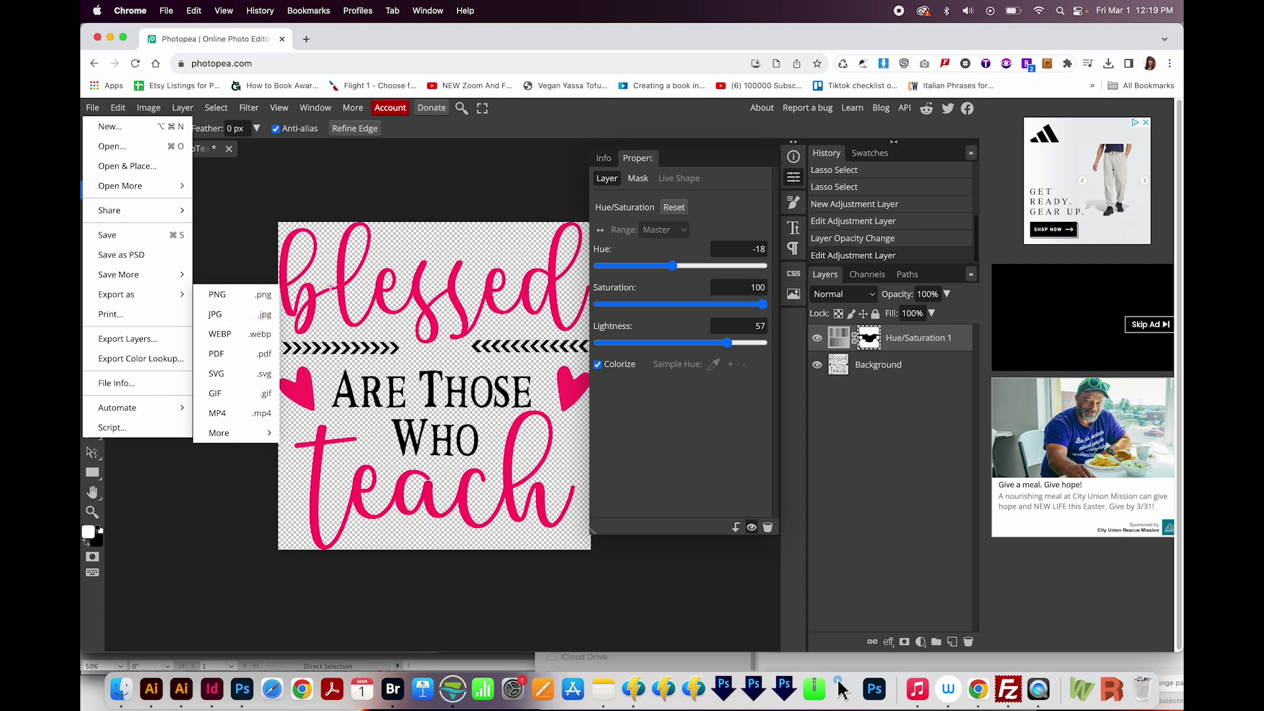
{"action": "left_click", "coordinate": [227, 298]}
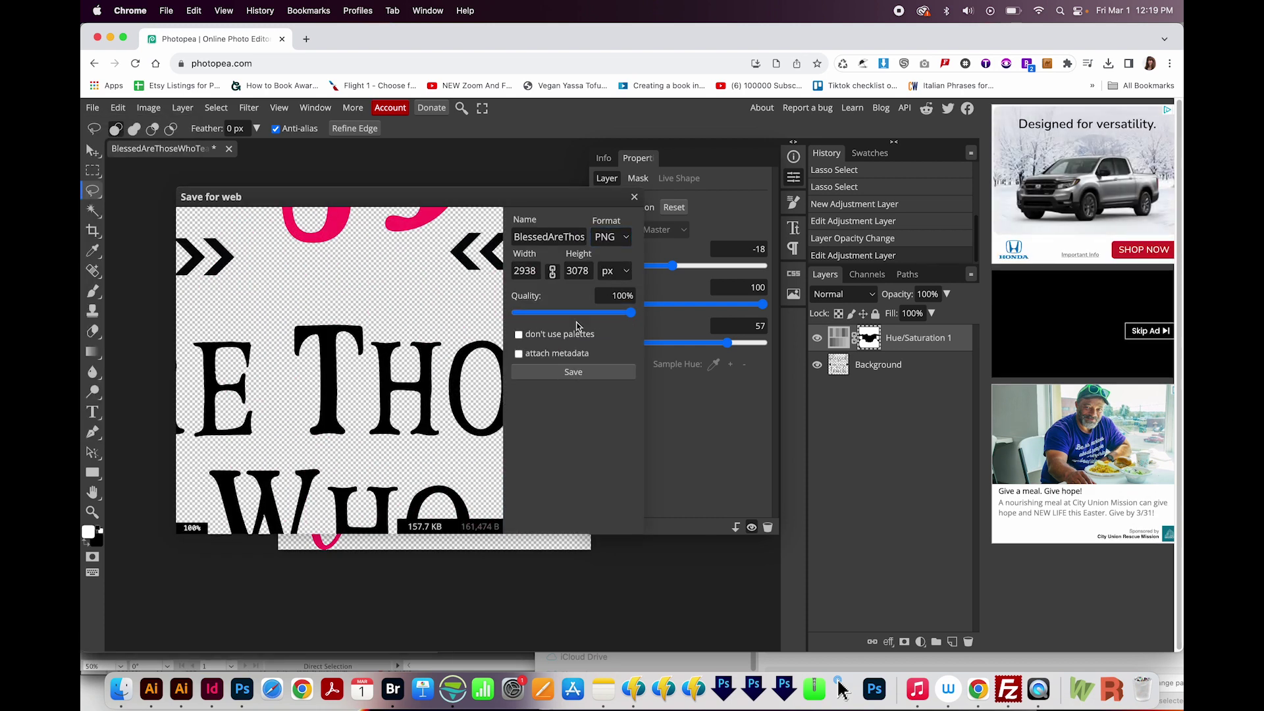
{"action": "left_click", "coordinate": [573, 372]}
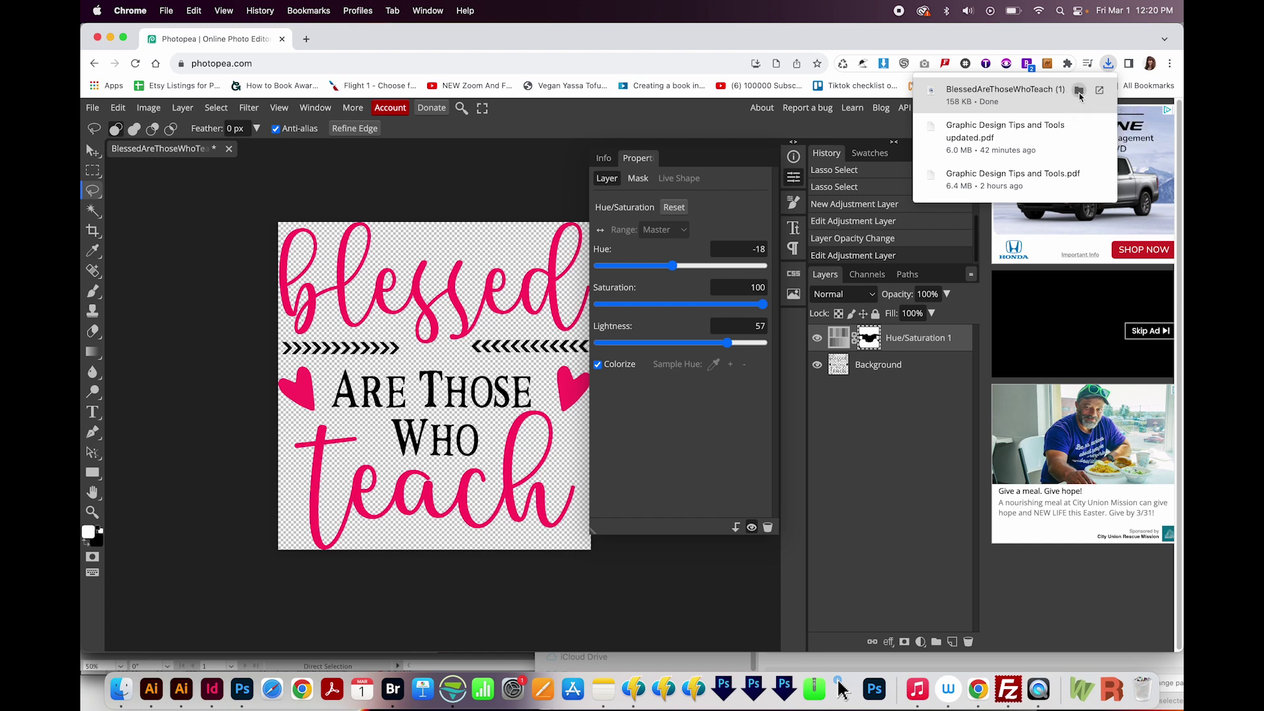
{"action": "left_click", "coordinate": [1080, 96]}
{"action": "key", "text": "space"}
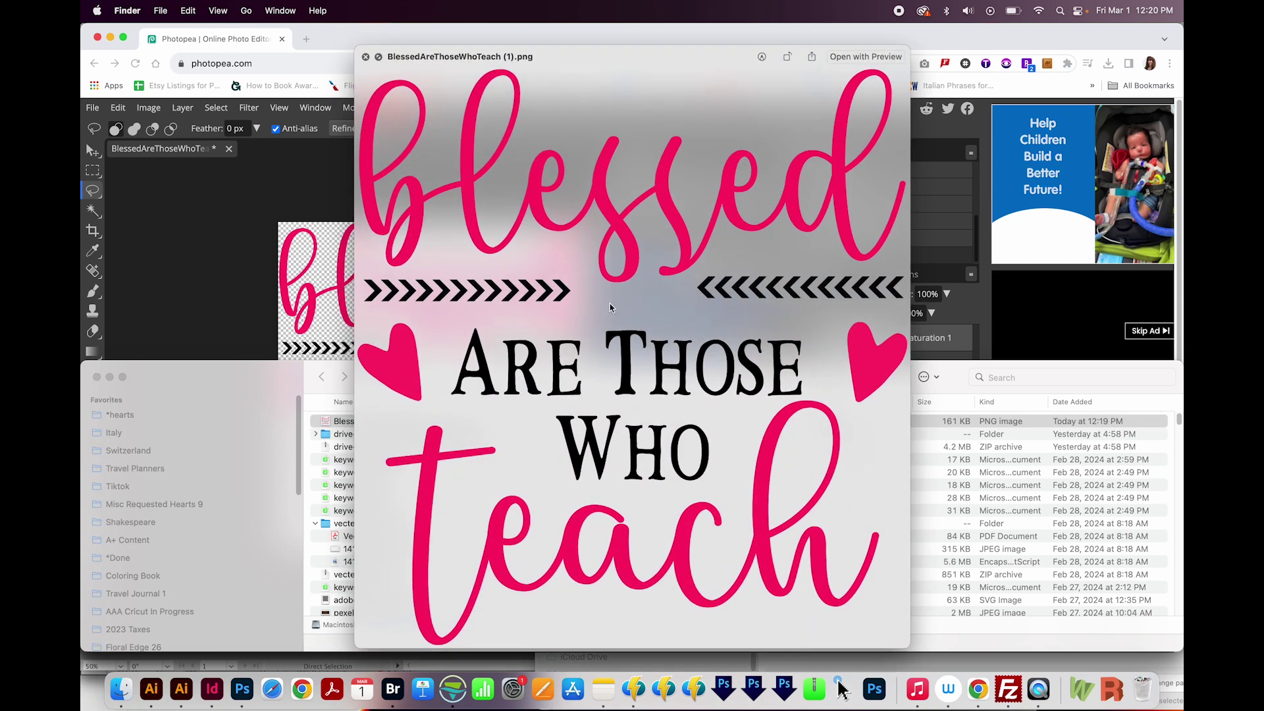
{"action": "key", "text": "space"}
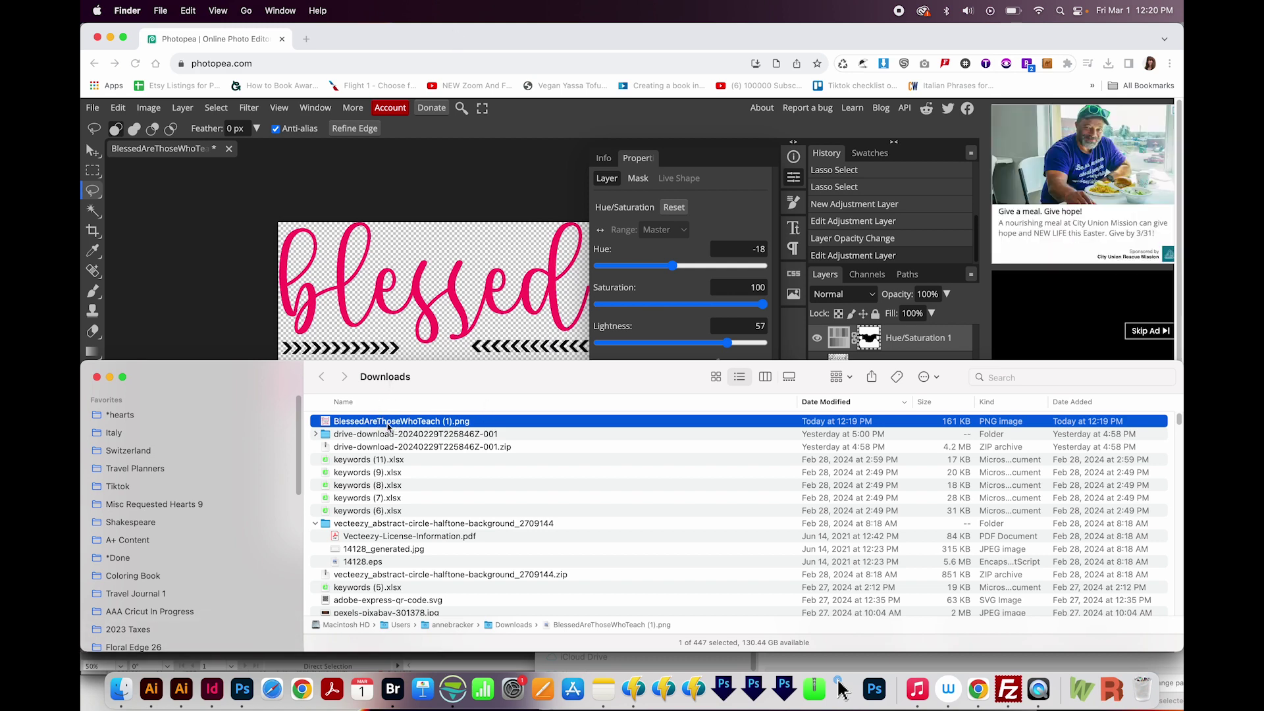
{"action": "key", "text": "super+Tab"}
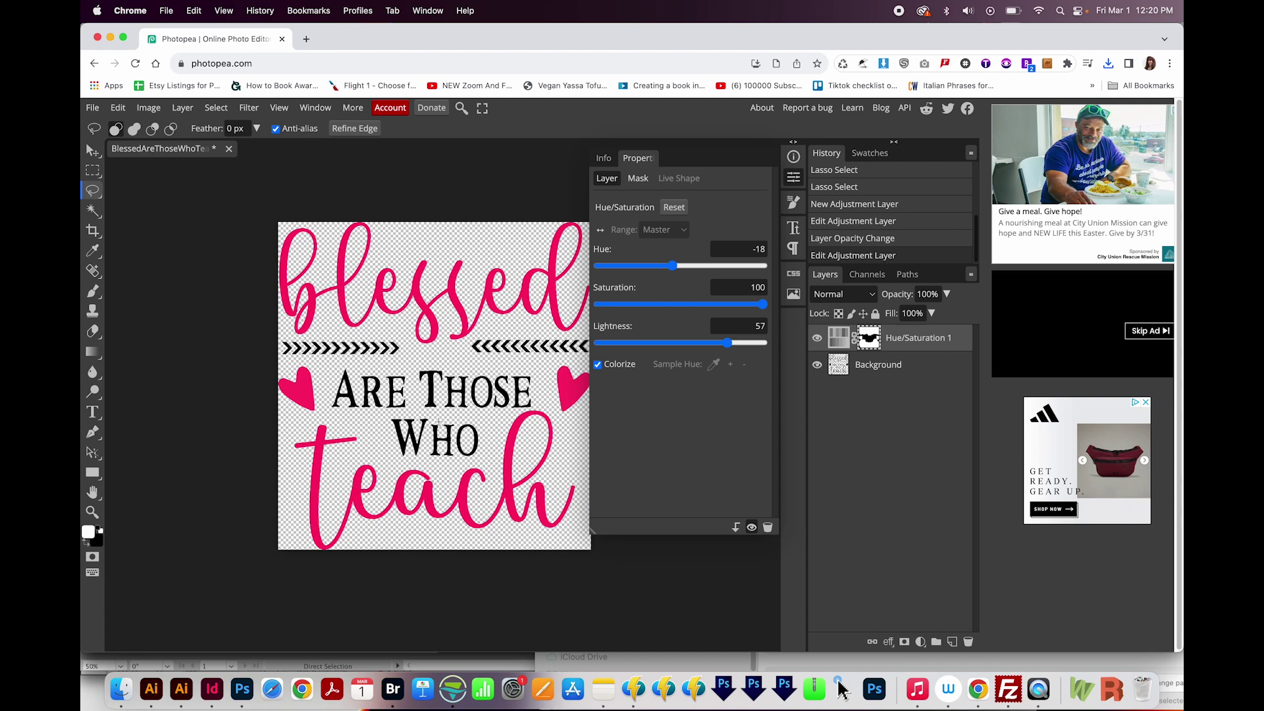
Open BlessedAreThoseWhoTeach wh bg.png from the computer in a new tab.
{"action": "left_click", "coordinate": [92, 109]}
{"action": "left_click", "coordinate": [92, 109]}
{"action": "left_click", "coordinate": [93, 108]}
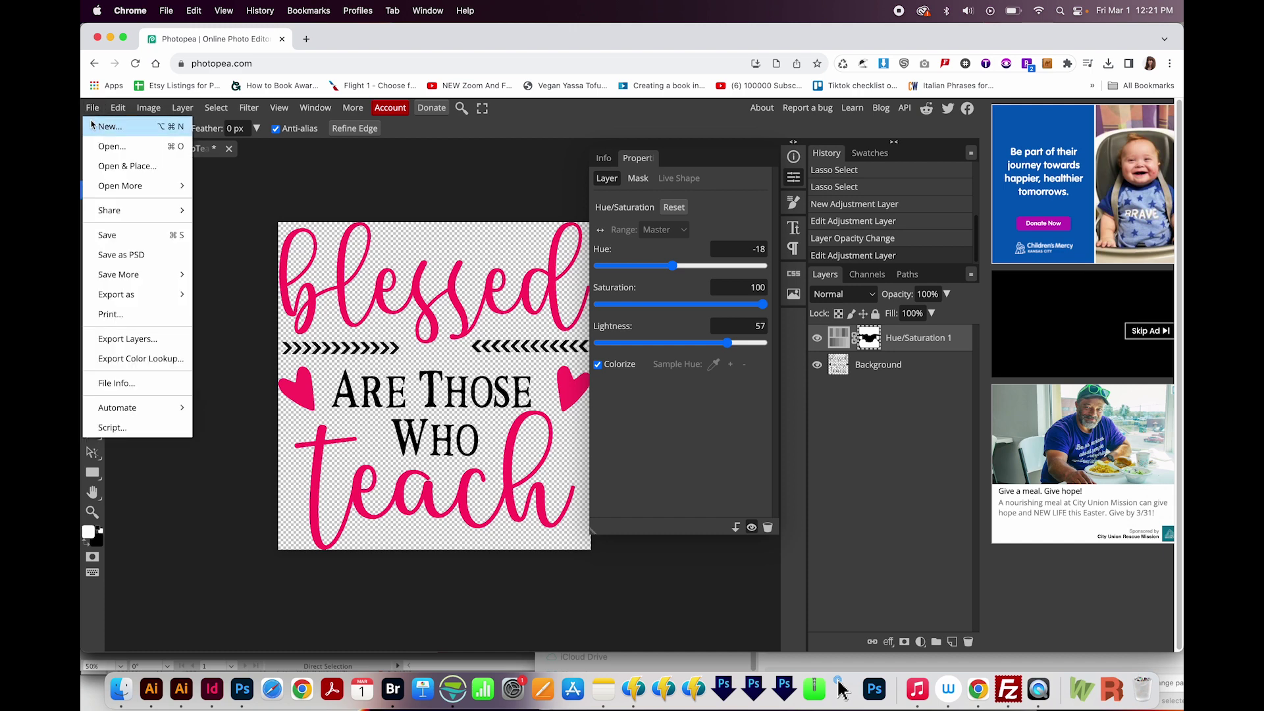
{"action": "left_click", "coordinate": [146, 151]}
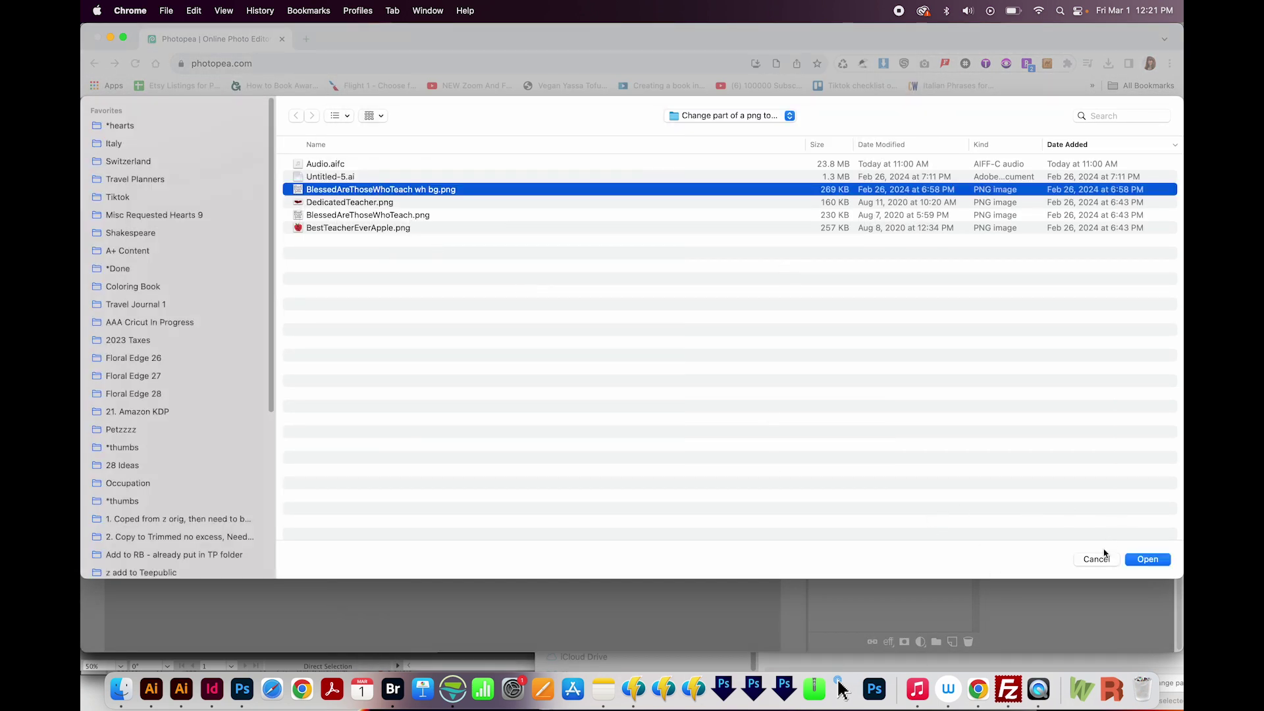
{"action": "left_click", "coordinate": [1147, 560]}
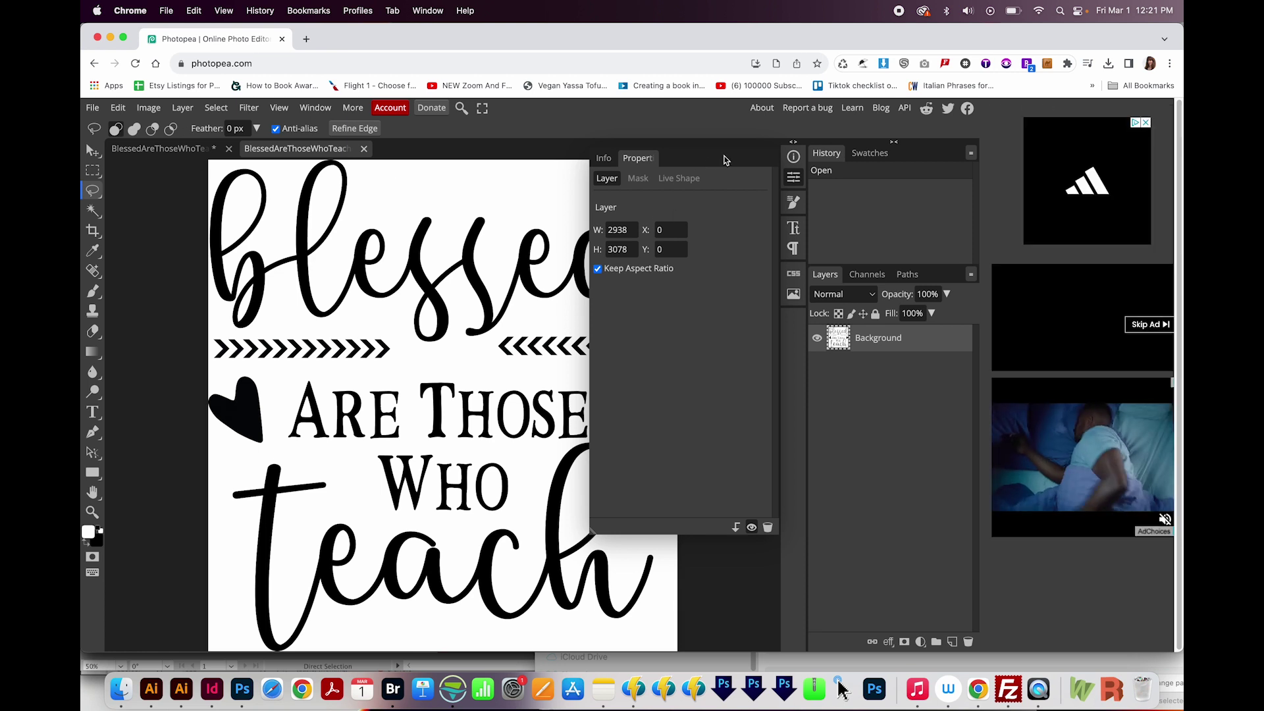
Close the Properties panel and set the Magic Wand tolerance to 25.
{"action": "left_click", "coordinate": [411, 294]}
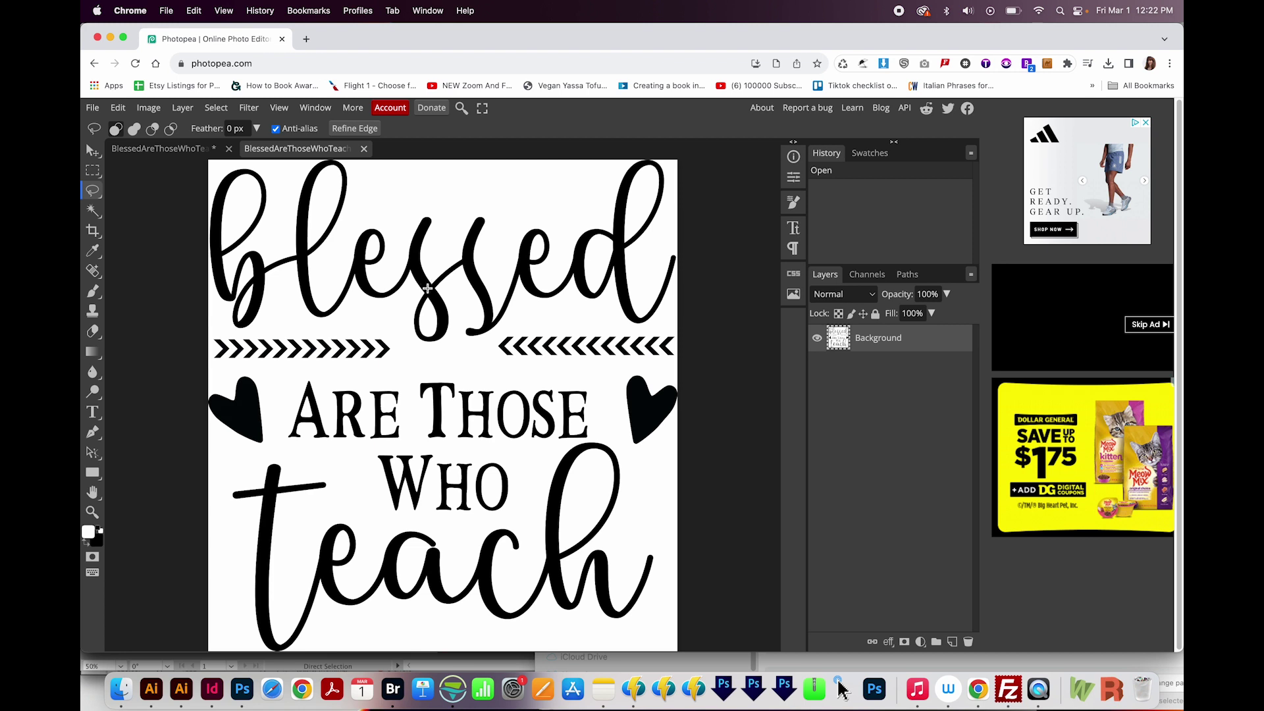
{"action": "key", "text": "w"}
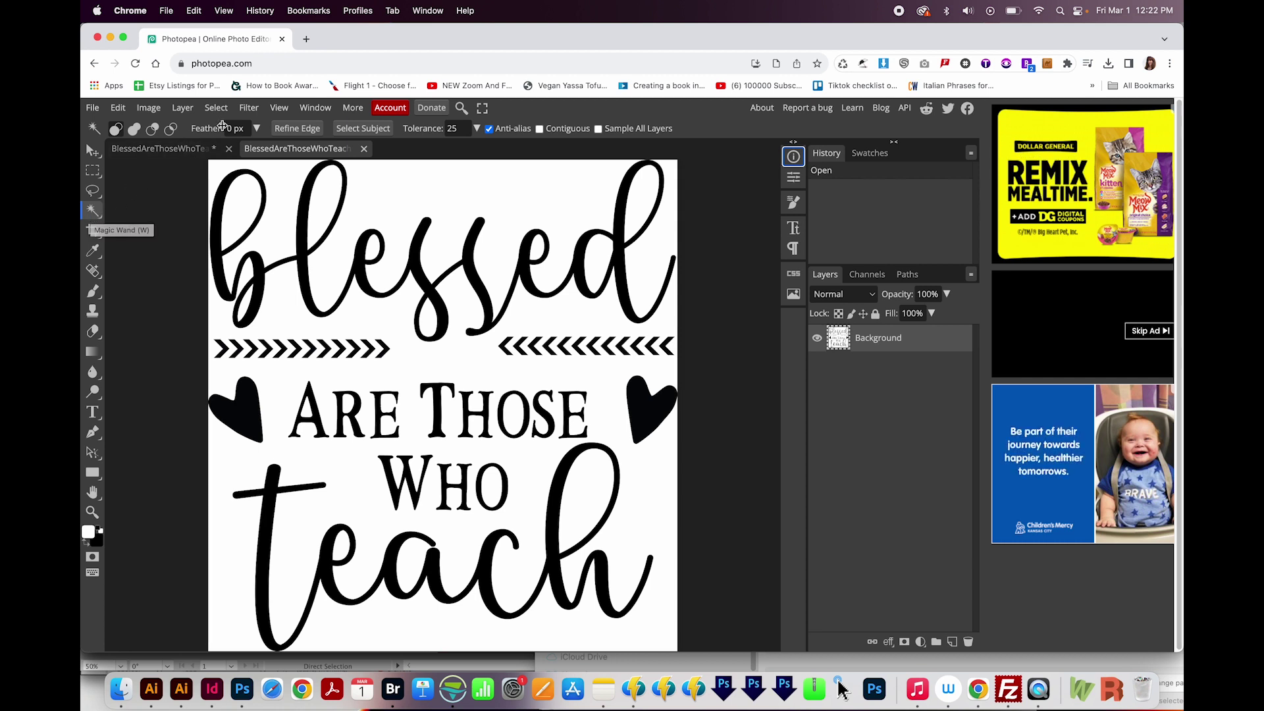
{"action": "left_click_drag", "start_coordinate": [462, 130], "coordinate": [442, 125]}
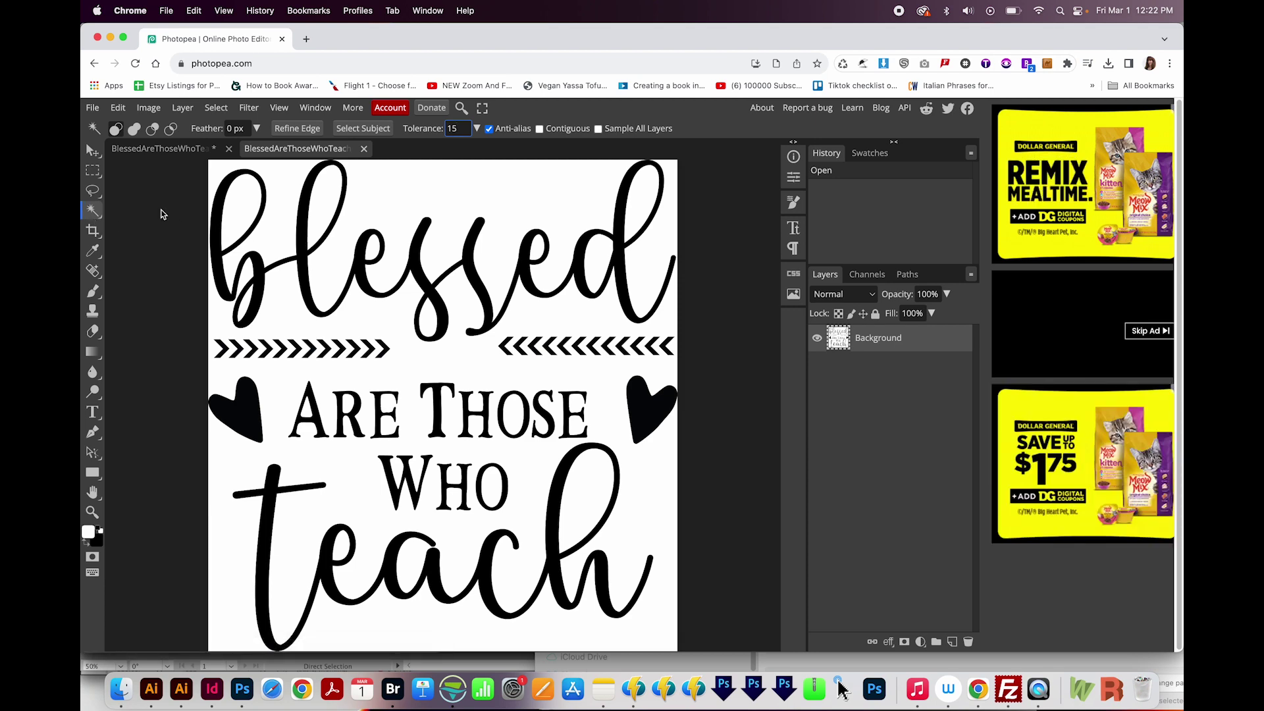
{"action": "key", "text": "BackSpace"}
{"action": "key", "text": "BackSpace"}
{"action": "type", "text": "25"}
Wand-select the black artwork and copy it onto a new Layer 1.
{"action": "left_click", "coordinate": [300, 241]}
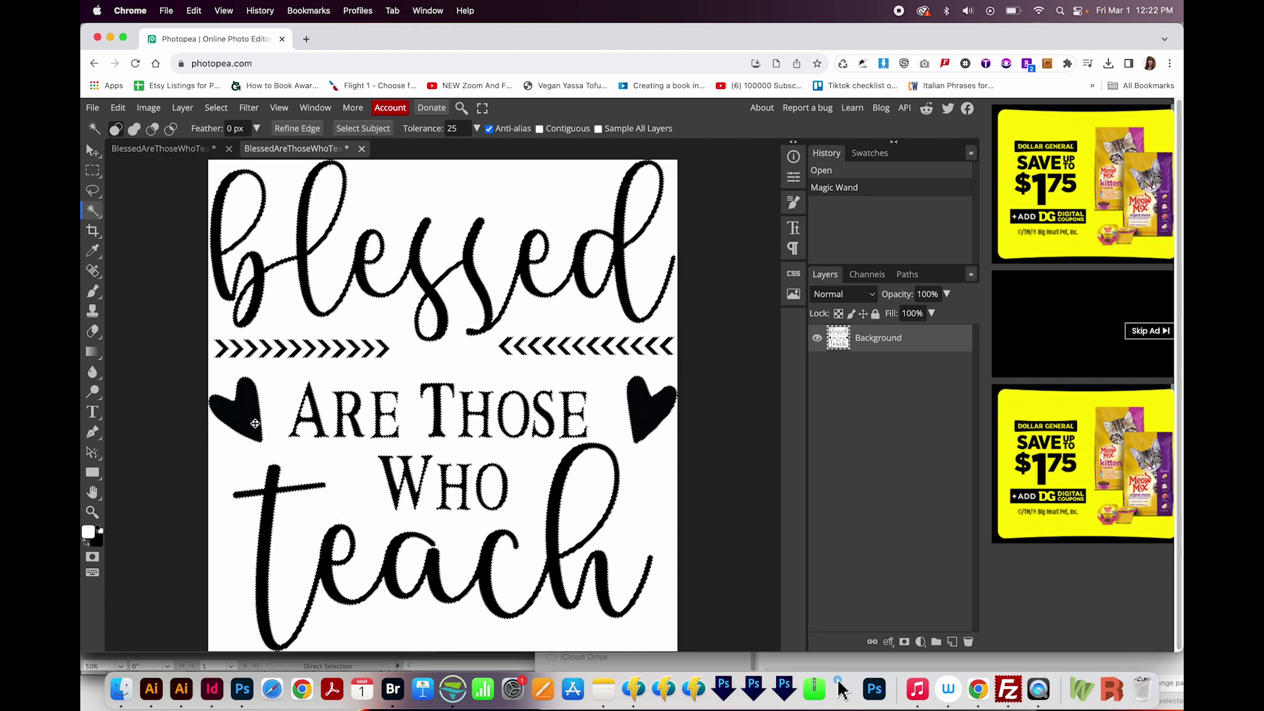
{"action": "key", "text": "shift"}
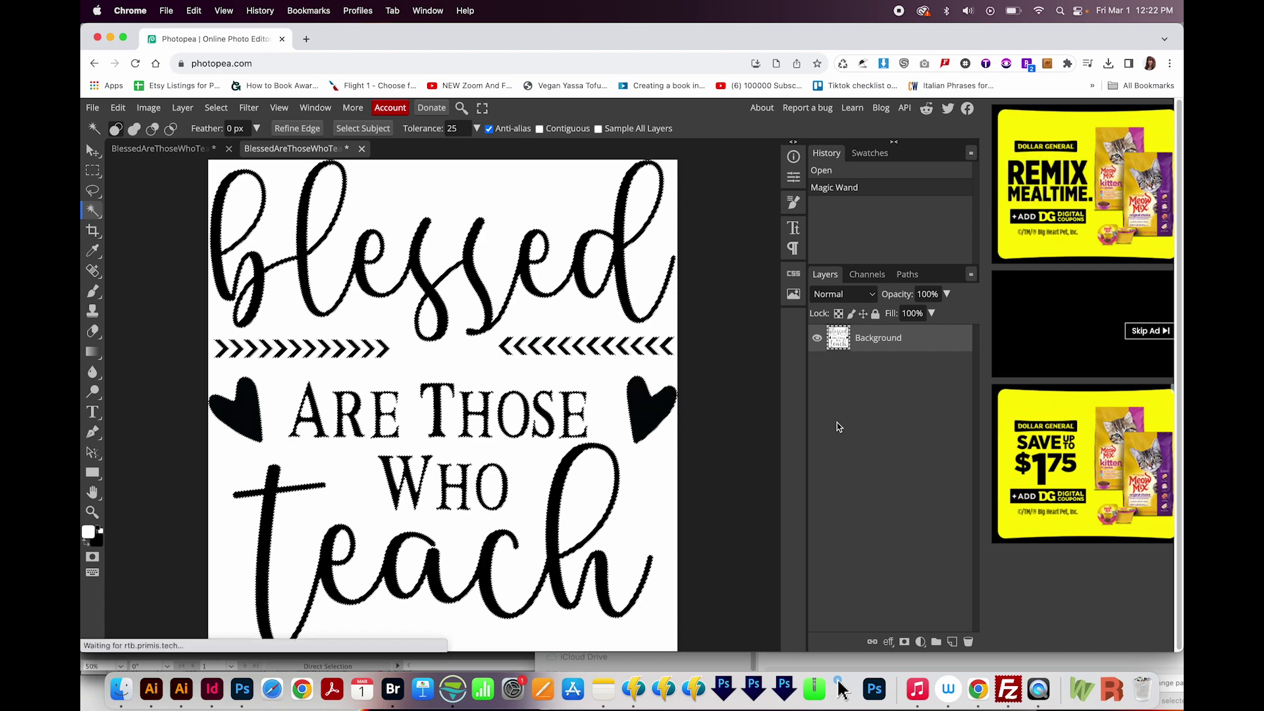
{"action": "key", "text": "ctrl+j"}
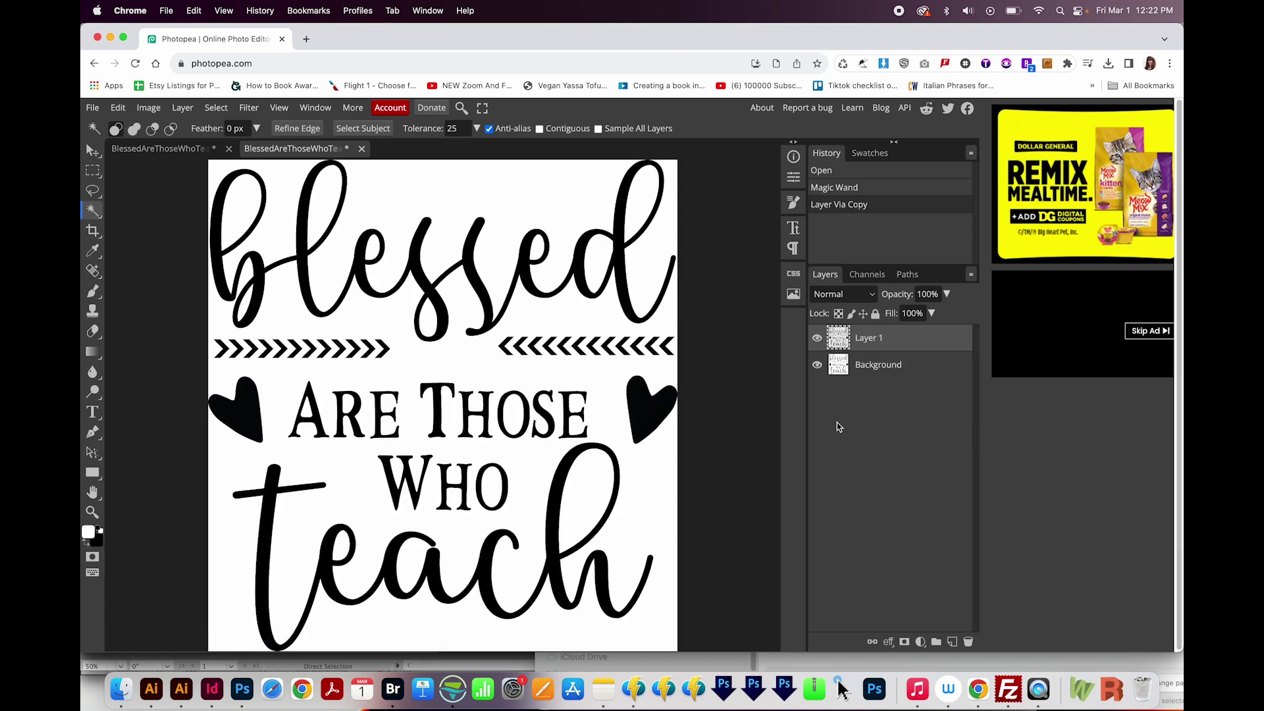
Delete the white Background layer, leaving only Layer 1 on transparency.
{"action": "left_click", "coordinate": [872, 369]}
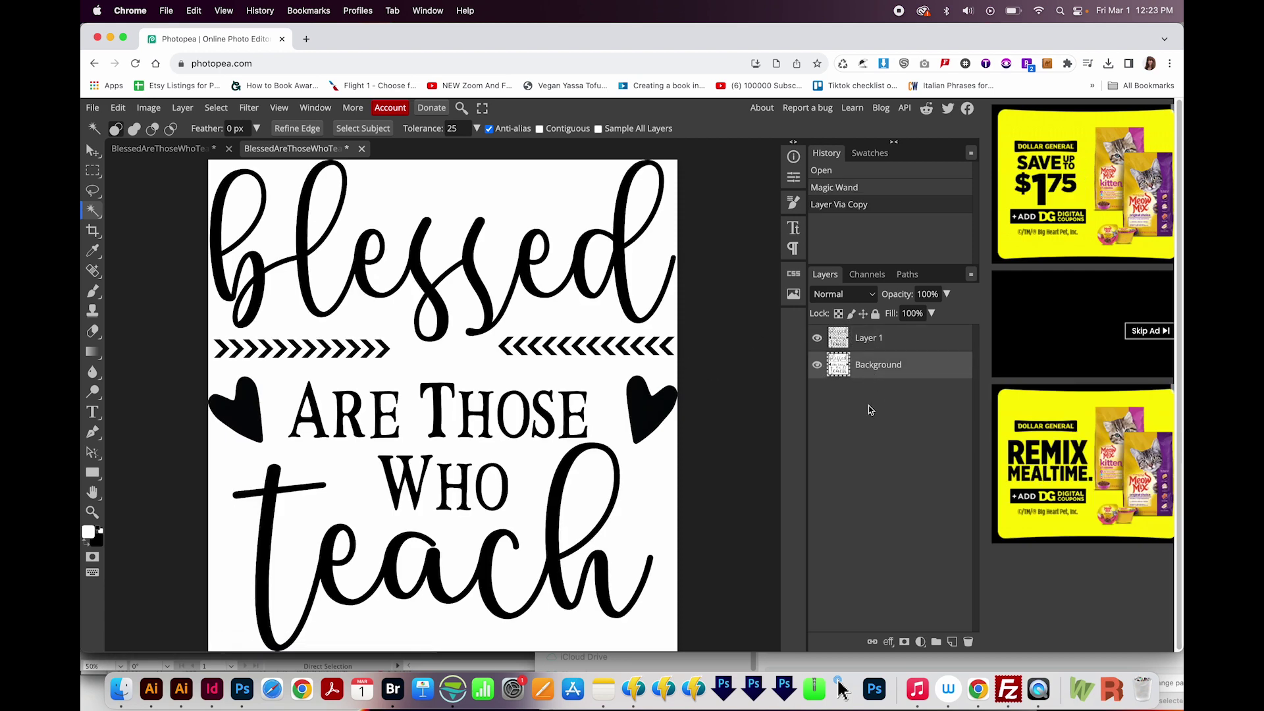
{"action": "left_click", "coordinate": [967, 643]}
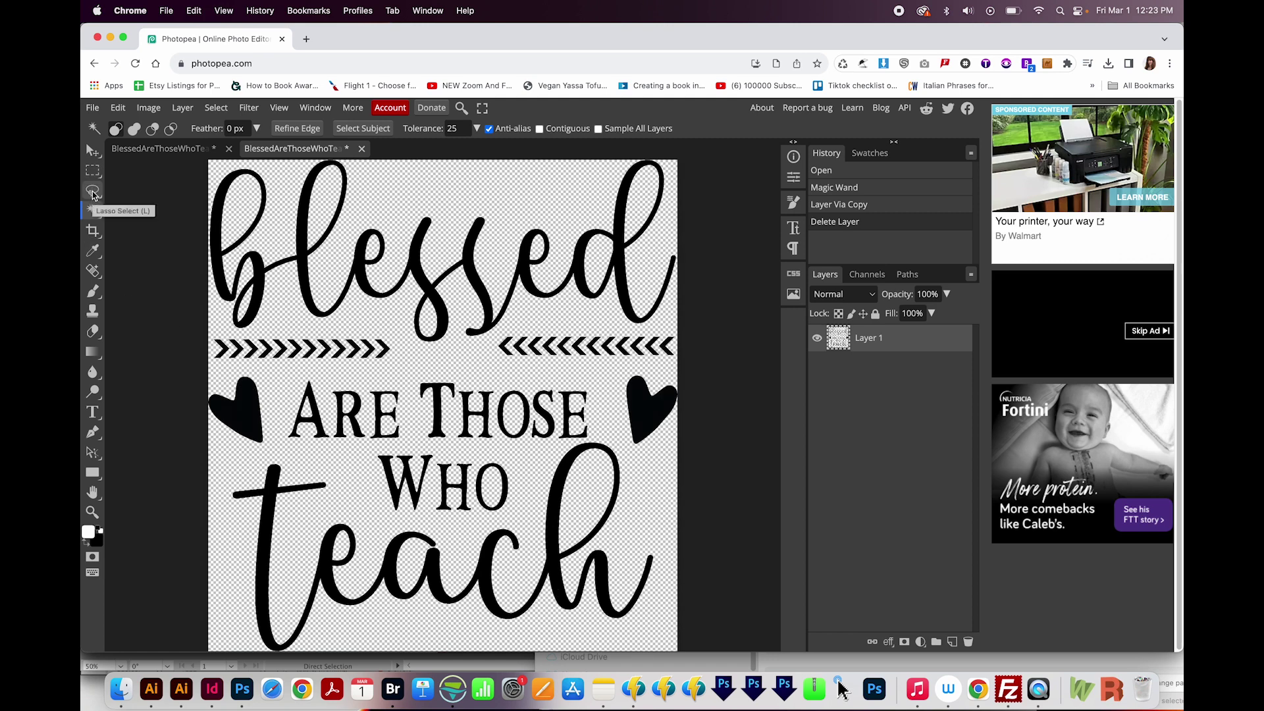
{"action": "left_click", "coordinate": [93, 192]}
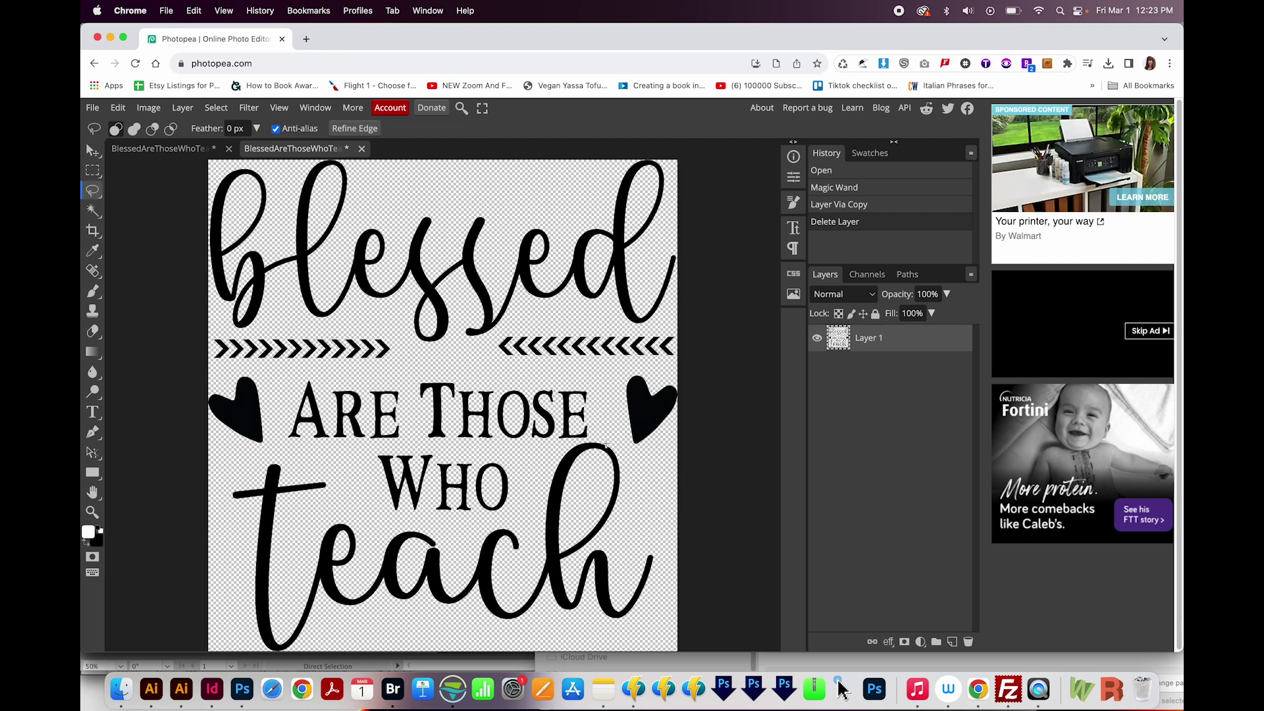
Trace a lasso loop around the 'h' of 'teach' and zoom to check its edge.
{"action": "mouse_move", "coordinate": [608, 440]}
{"action": "left_mouse_down"}
{"action": "mouse_move", "coordinate": [571, 444]}
{"action": "mouse_move", "coordinate": [549, 475]}
{"action": "left_mouse_up"}
{"action": "left_click_drag", "start_coordinate": [542, 553], "coordinate": [547, 568]}
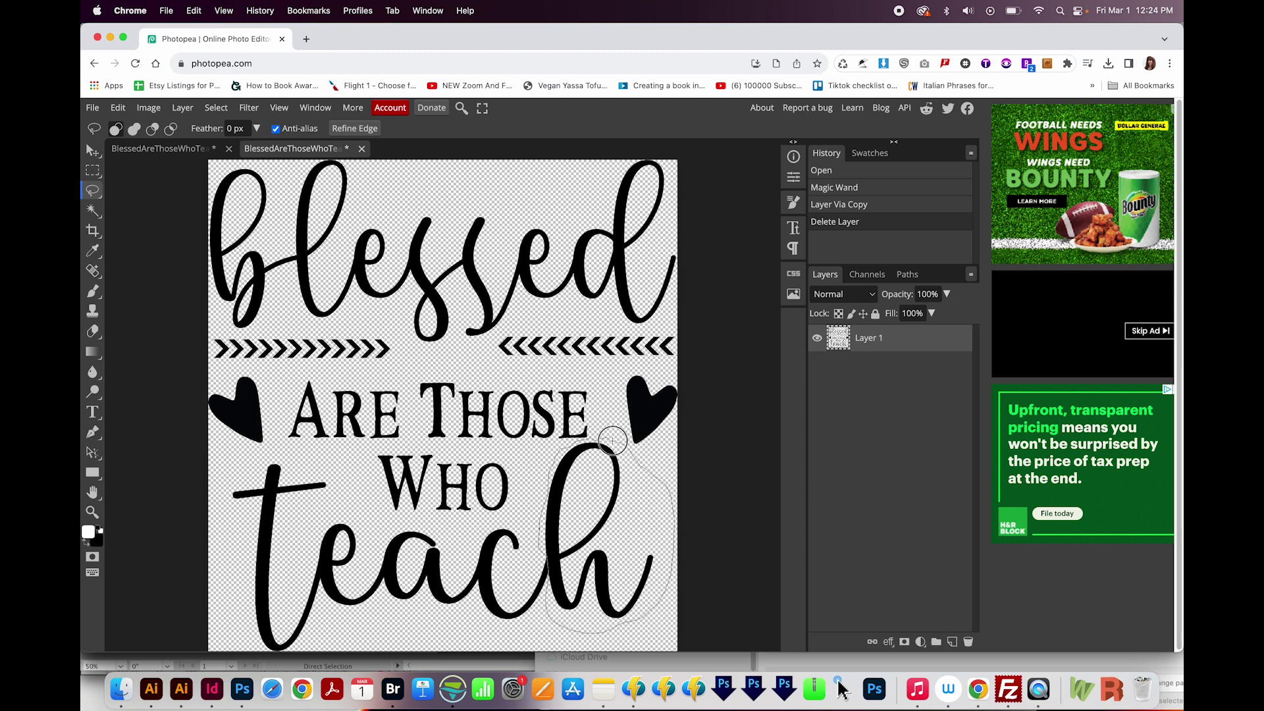
{"action": "left_click_drag", "start_coordinate": [604, 437], "coordinate": [605, 438]}
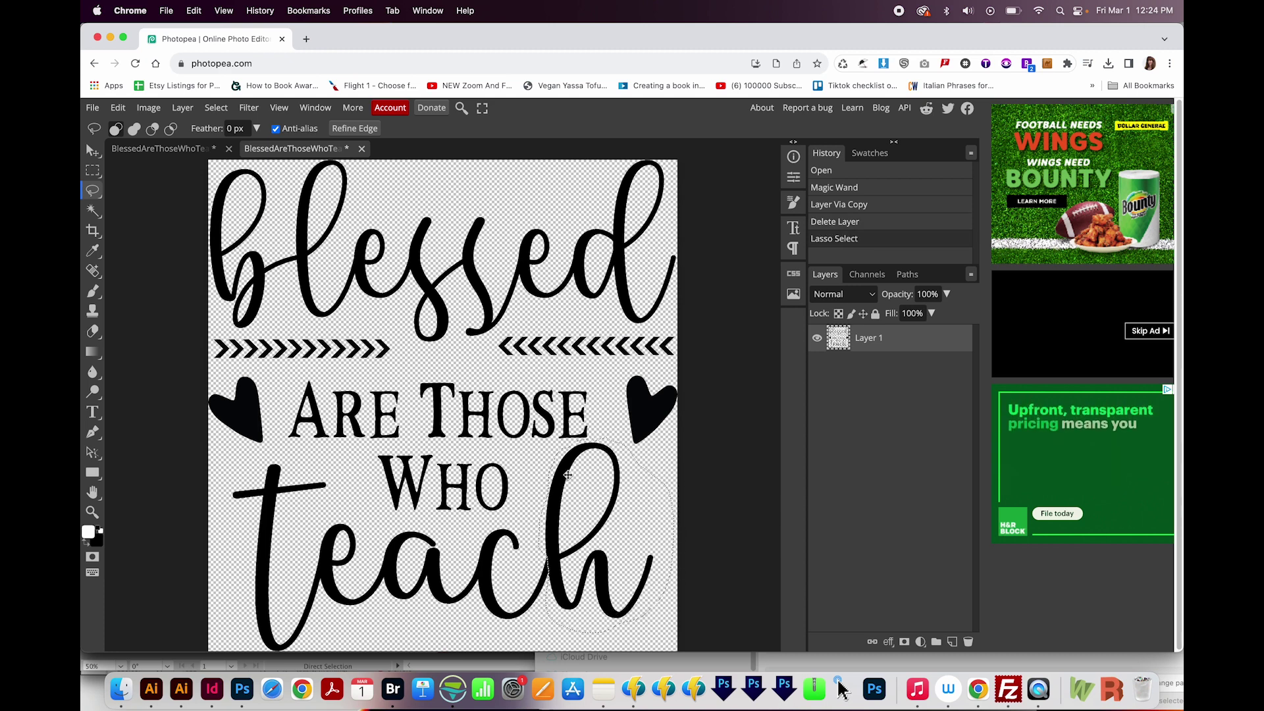
{"action": "key", "text": "z"}
{"action": "scroll", "coordinate": [579, 559], "scroll_direction": "up", "scroll_amount": 6}
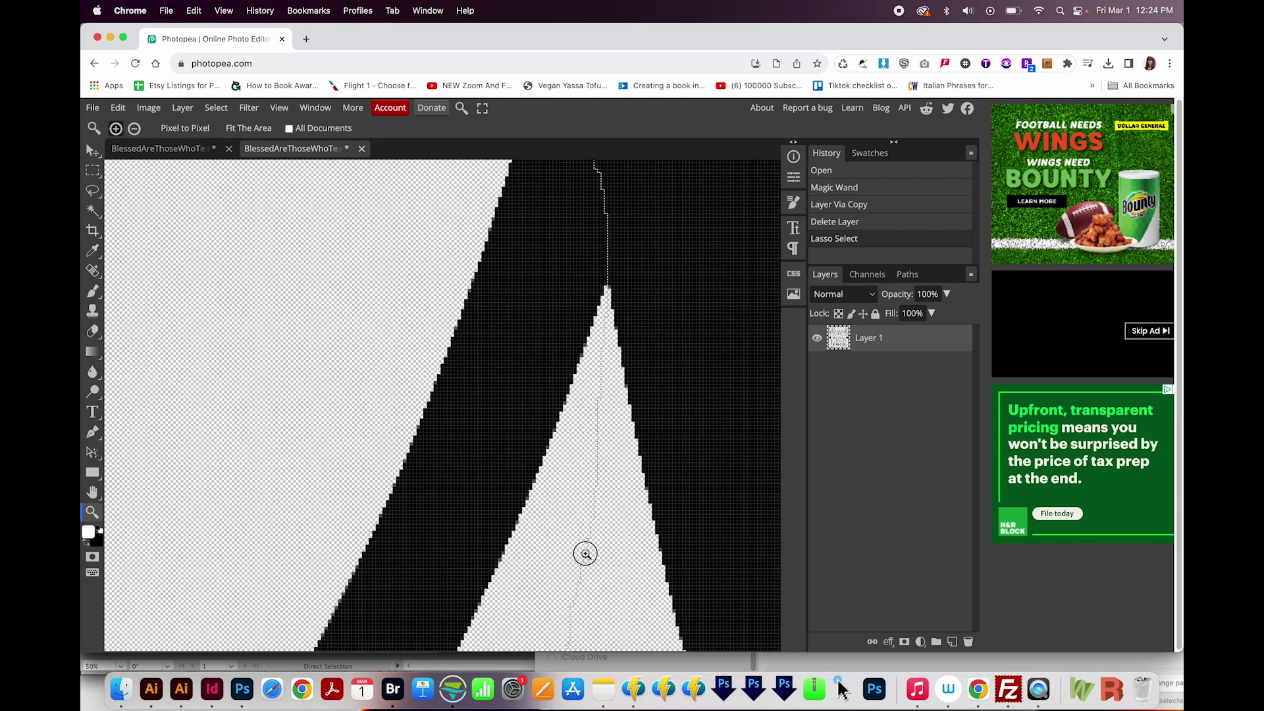
{"action": "scroll", "coordinate": [578, 556], "scroll_direction": "down", "scroll_amount": 1}
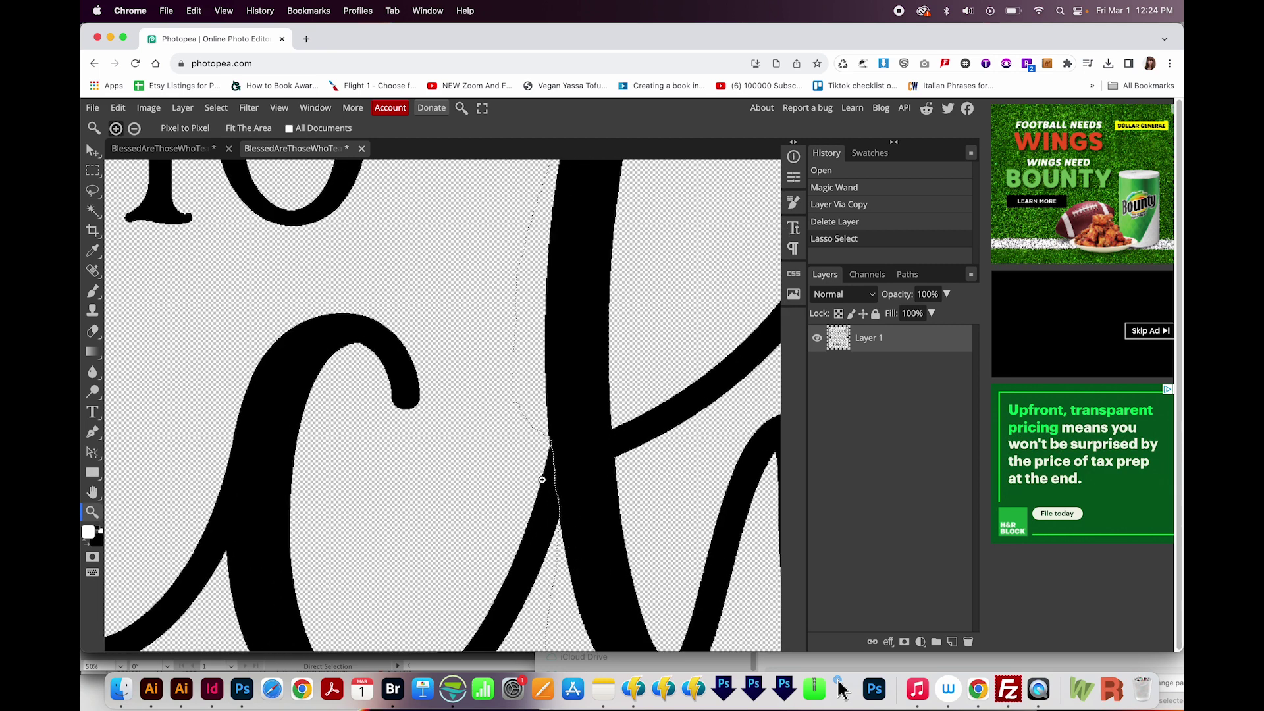
{"action": "scroll", "coordinate": [584, 430], "scroll_direction": "down", "scroll_amount": 5}
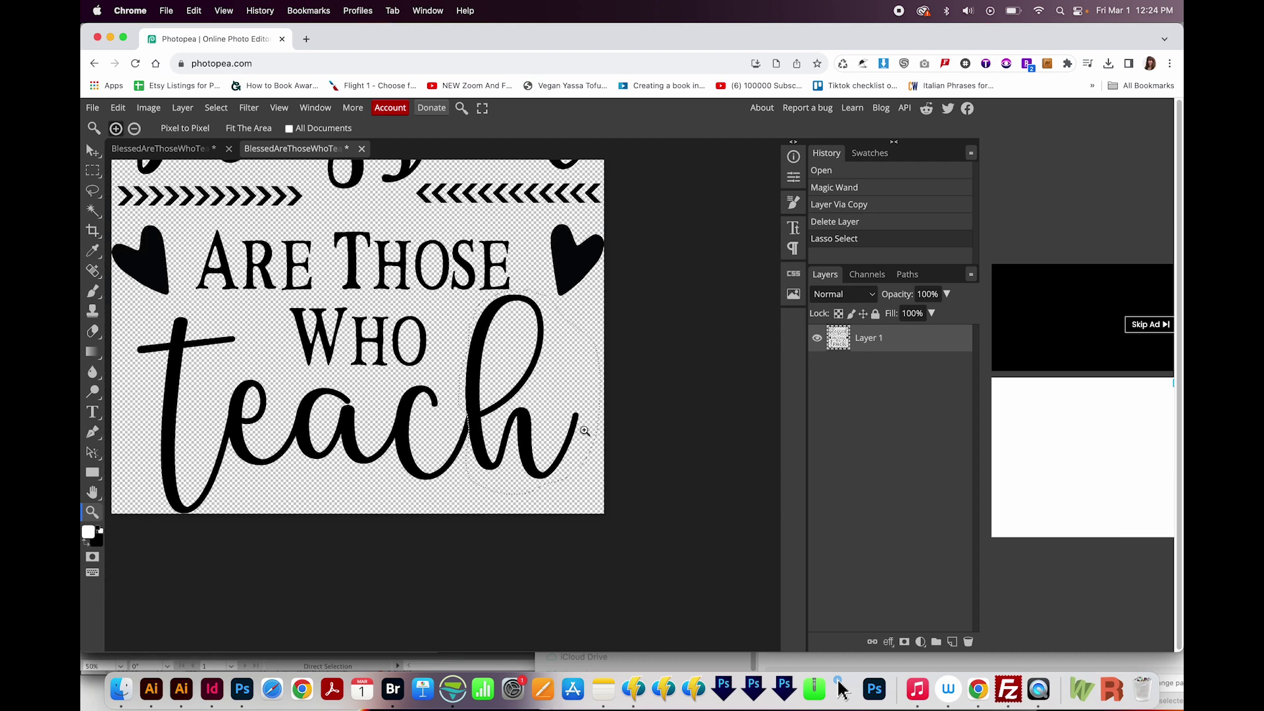
Add a Hue/Saturation adjustment that colorizes the 'h' pink: Hue -18, Saturation 100, Lightness 57.
{"action": "left_click", "coordinate": [921, 642]}
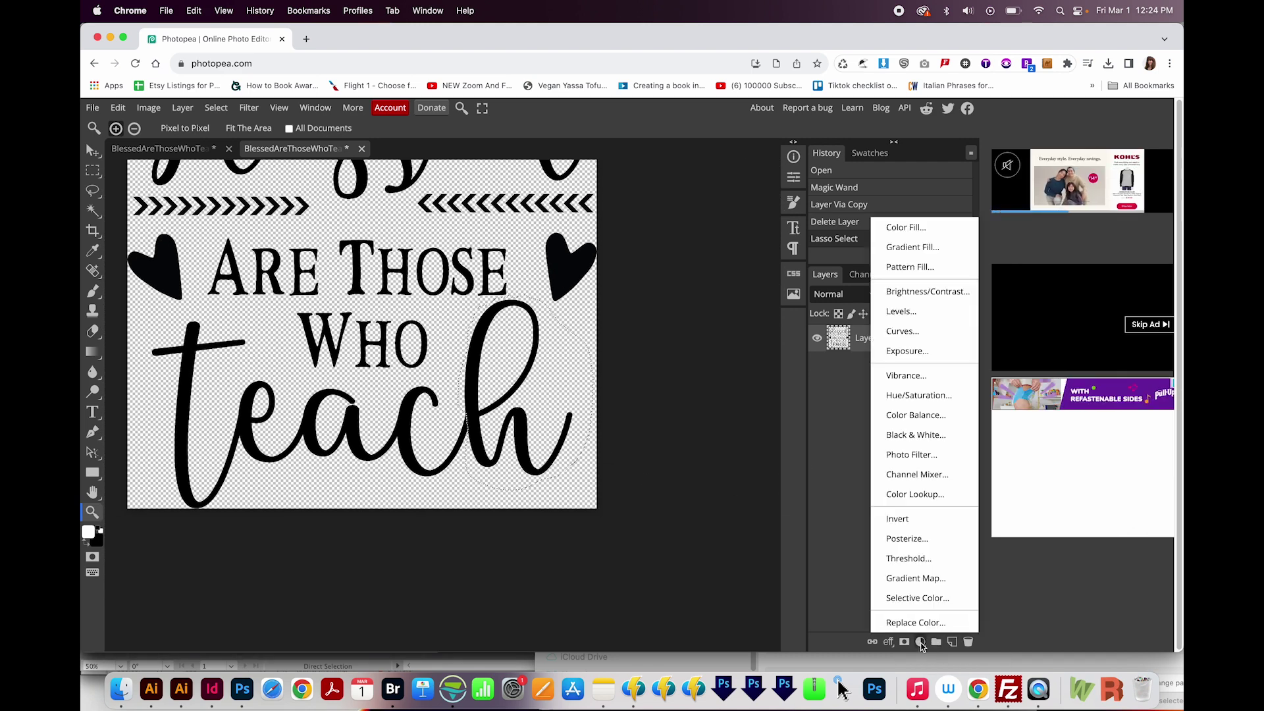
{"action": "left_click", "coordinate": [918, 394]}
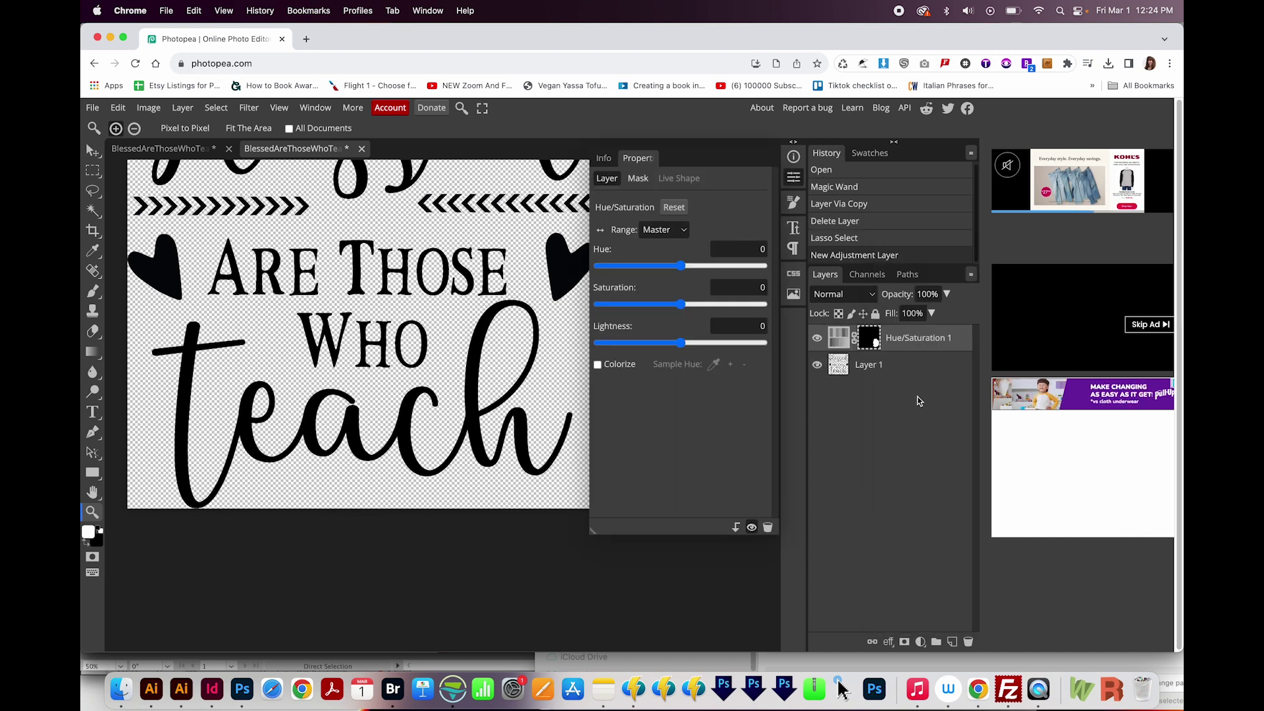
{"action": "left_click", "coordinate": [597, 364]}
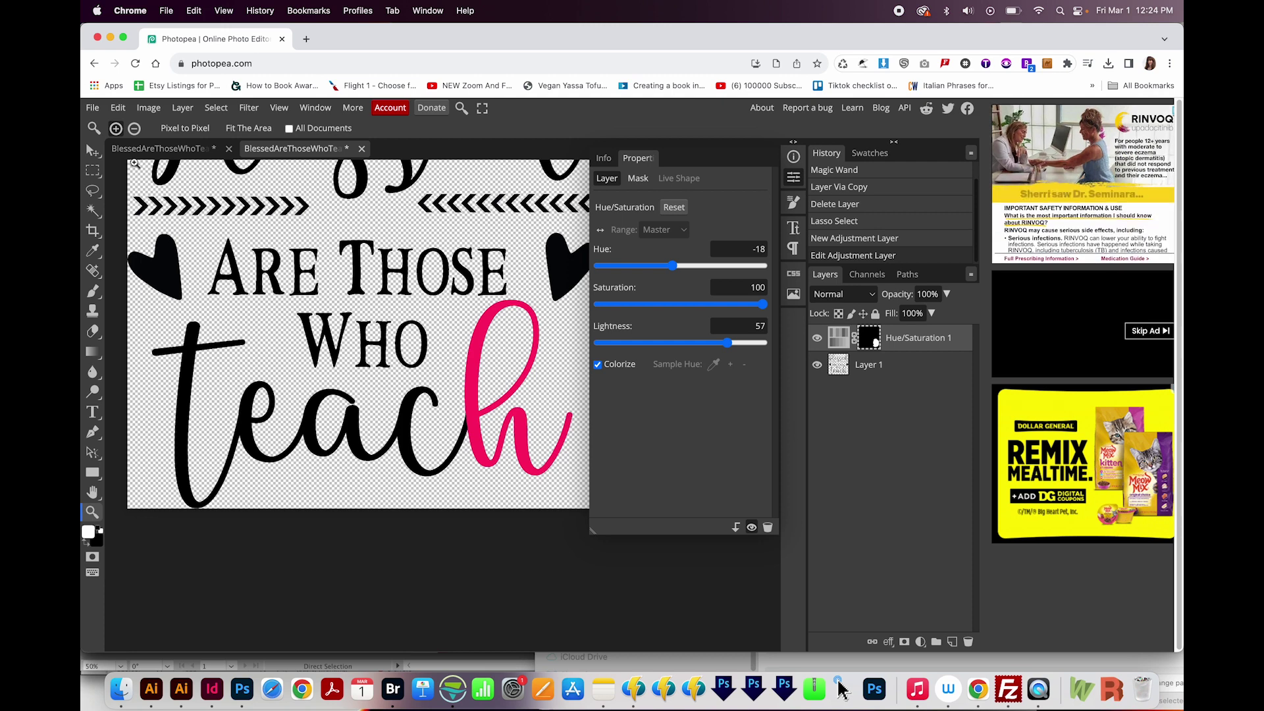
{"action": "left_click", "coordinate": [92, 108]}
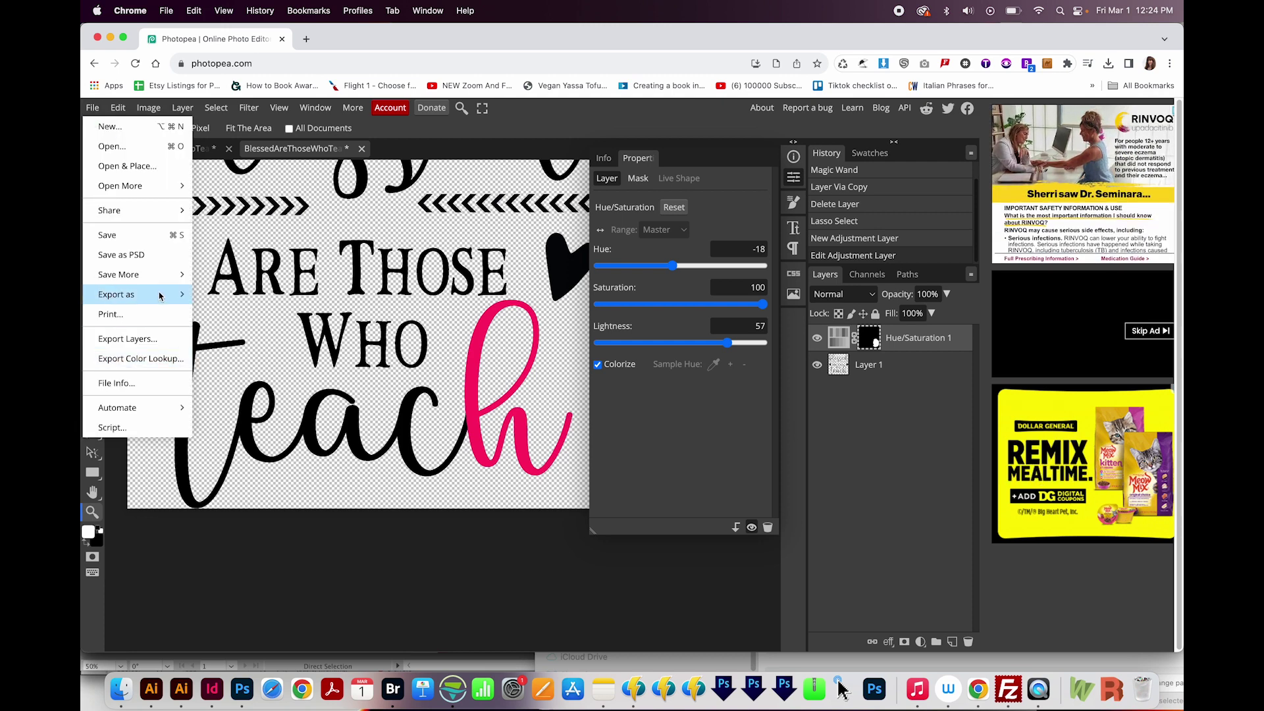
Show the File > Export as submenu listing PNG, JPG and WEBP formats.
{"action": "mouse_move", "coordinate": [161, 294]}
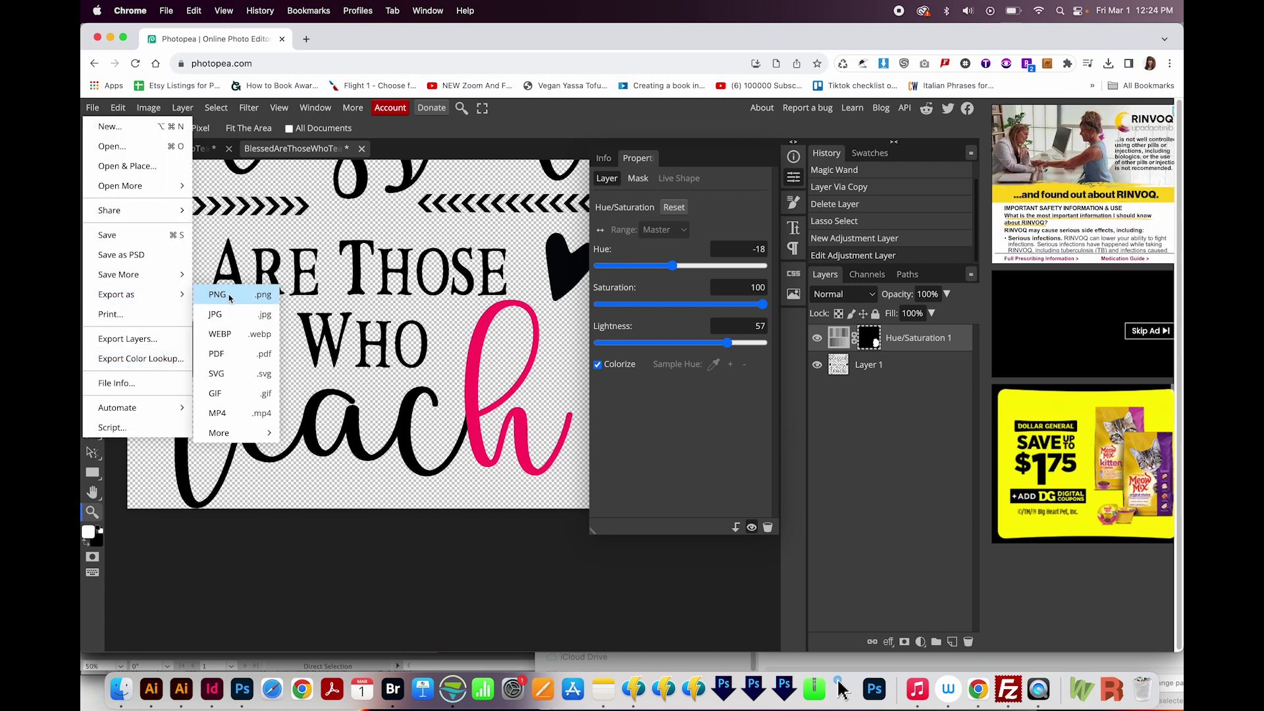